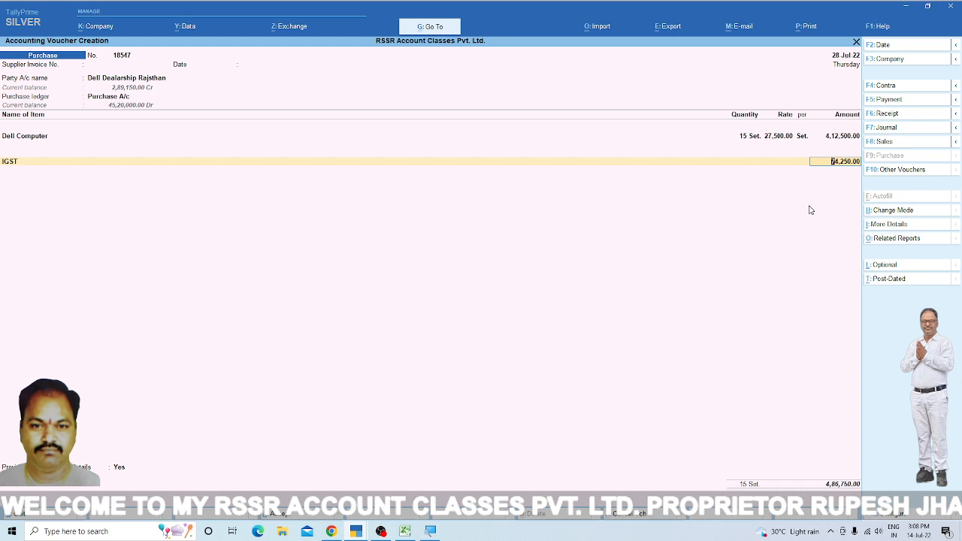
- Accept the IGST amount on the Dell Computer purchase and add the TCS Purchase @ 0.100% ledger at 0.10%
key(Return)
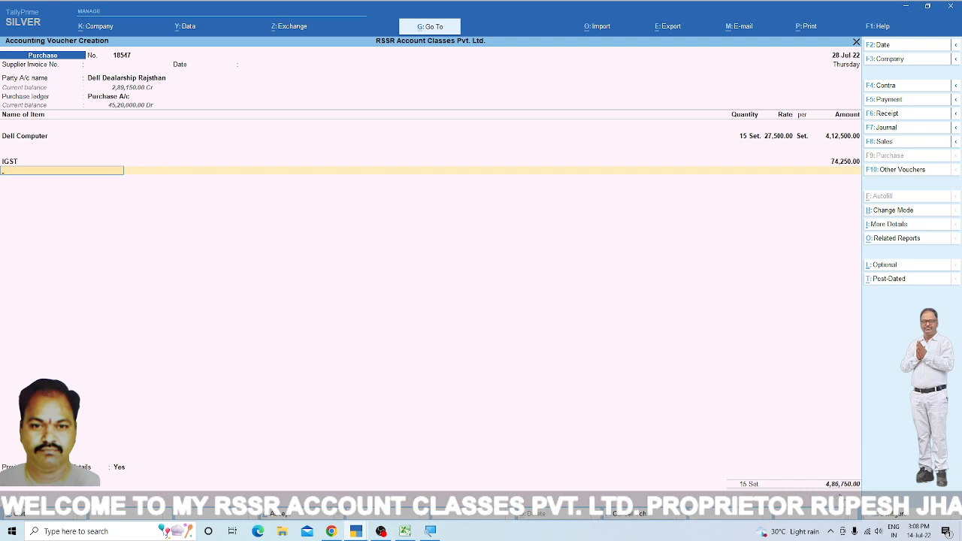
text(T)
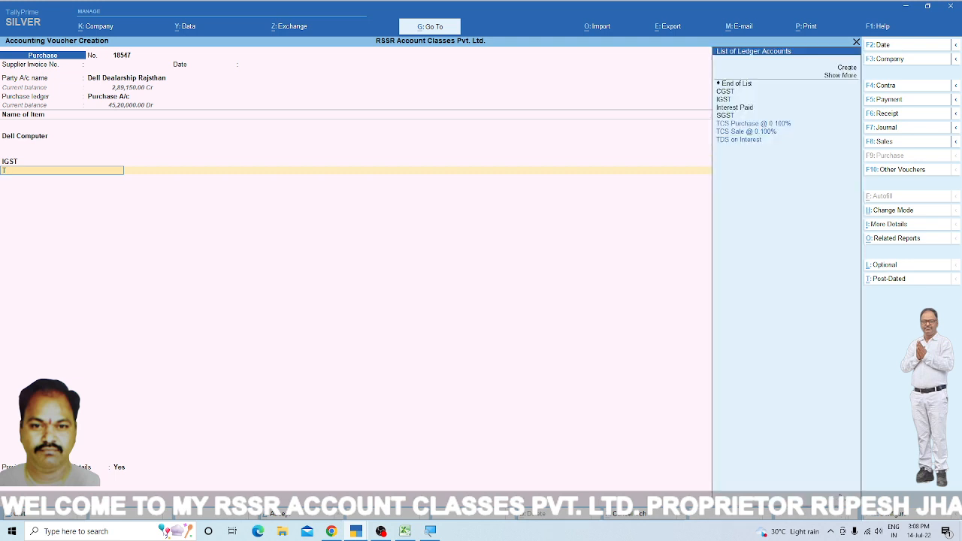
key(Down)
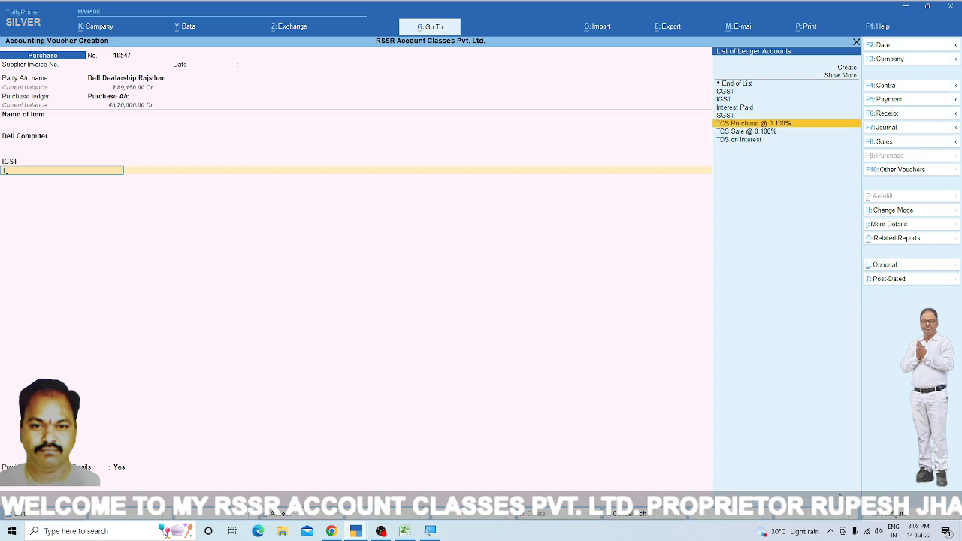
key(Return)
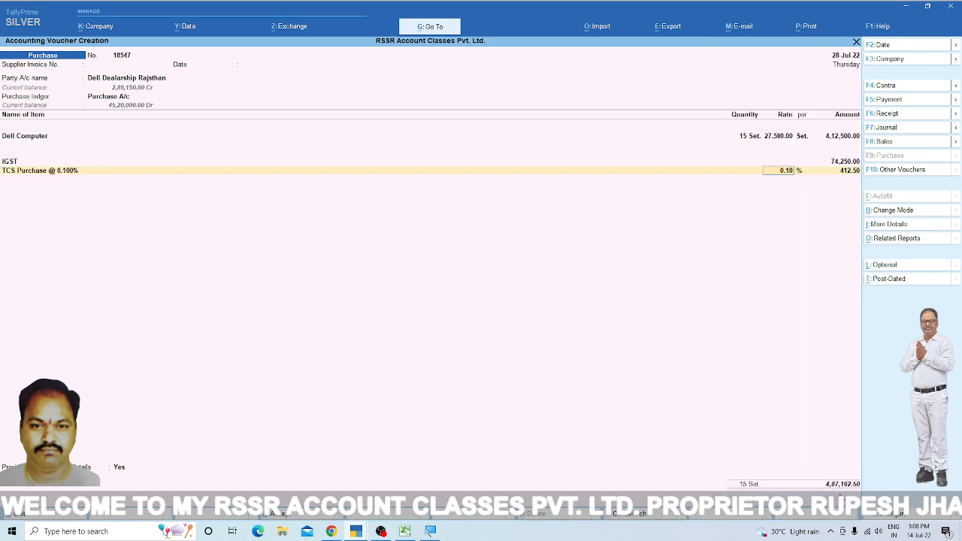
key(Return)
key(Return)
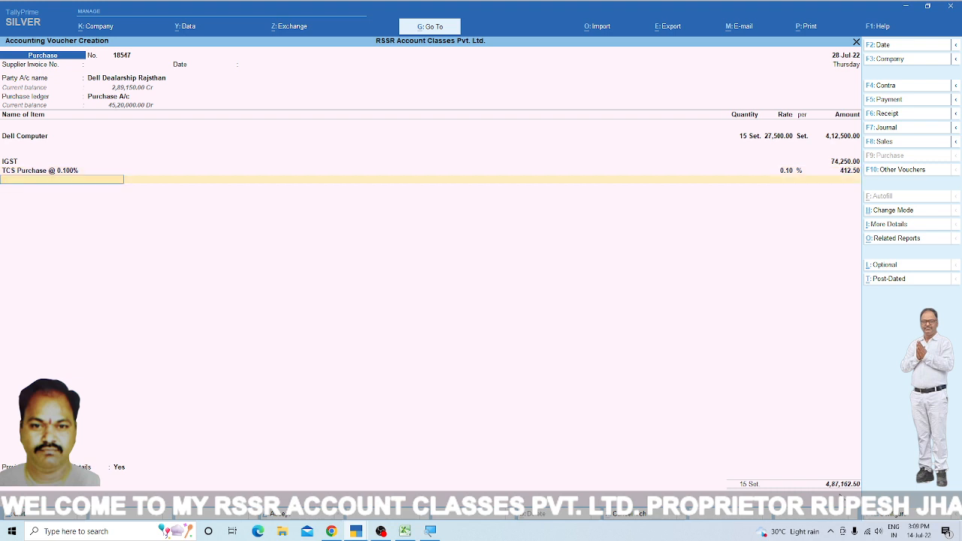
- Add the Rounding Of ledger to the Dell Computer purchase with an amount of 0.50
text(Ro)
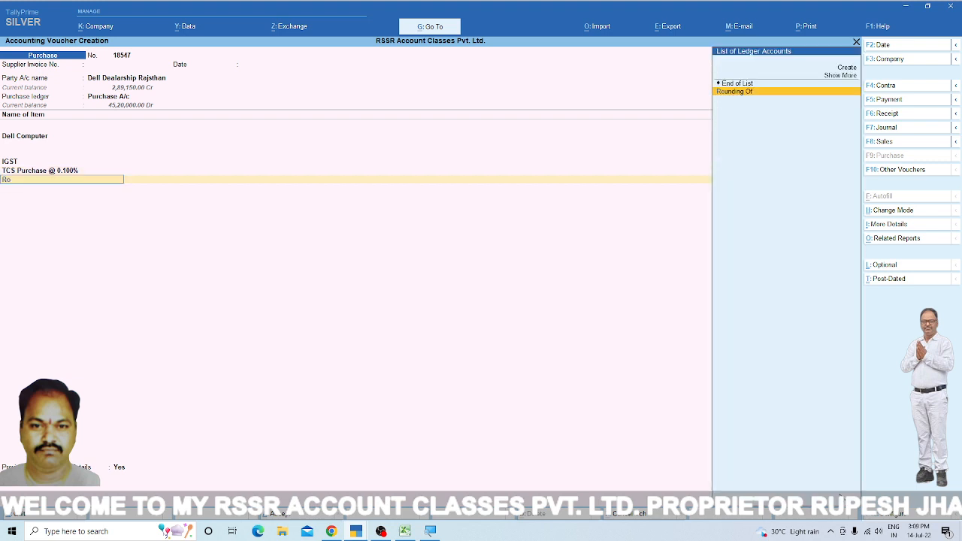
key(Return)
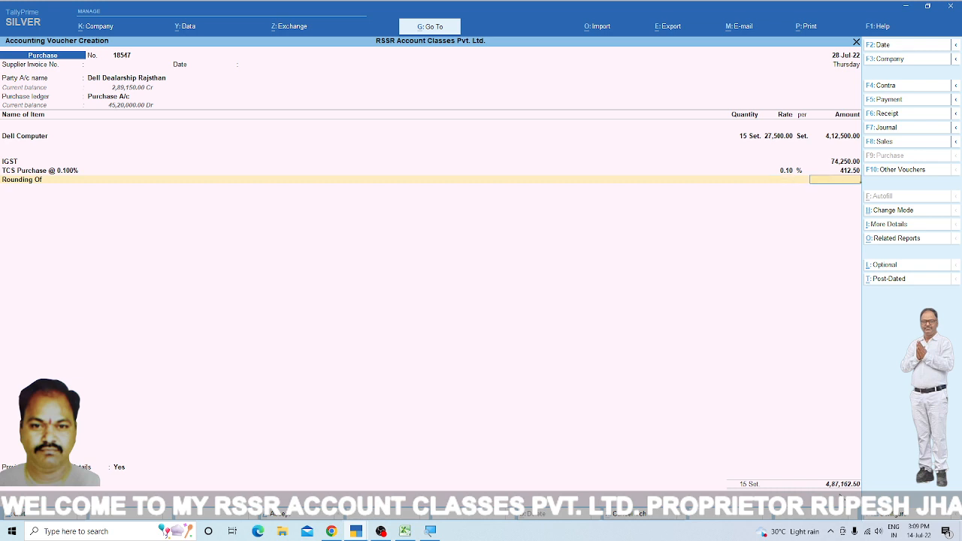
key(Return)
key(BackSpace)
text(.50)
key(Return)
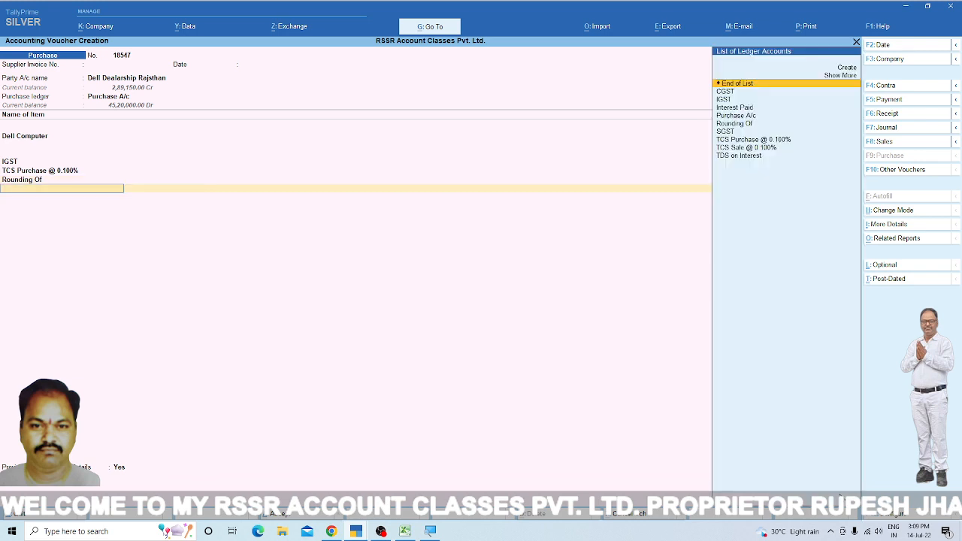
- End the ledger list, set the provide-details option to No, and save the Dell purchase voucher
key(Return)
key(Up)
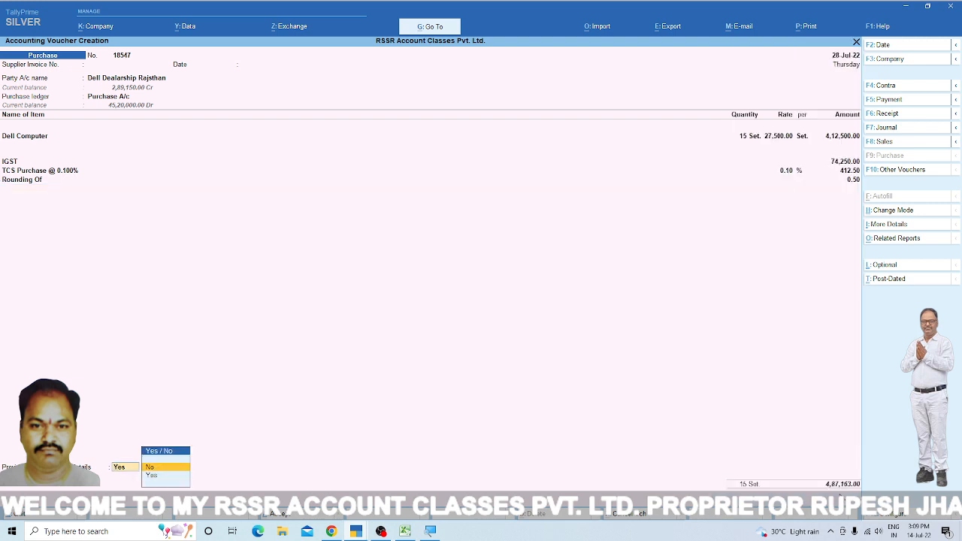
key(Return)
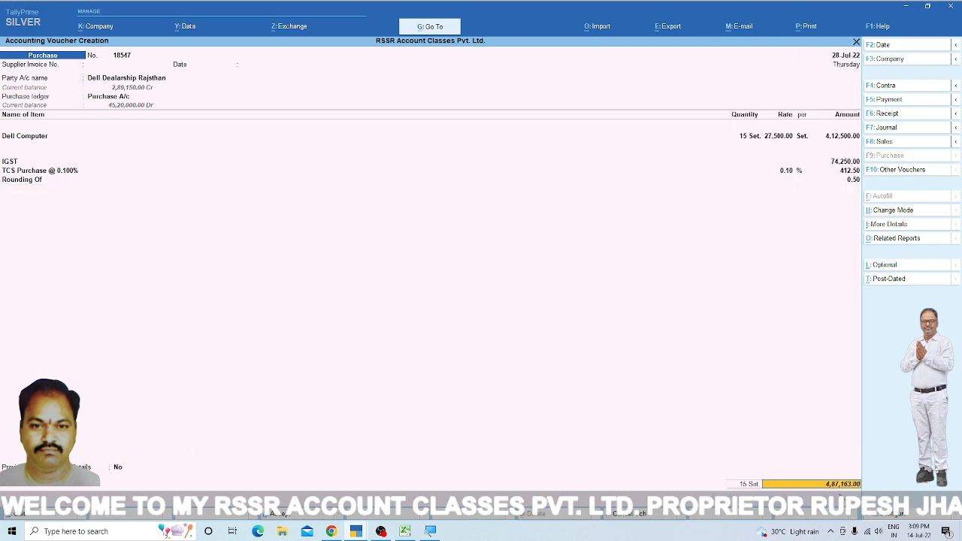
key(Return)
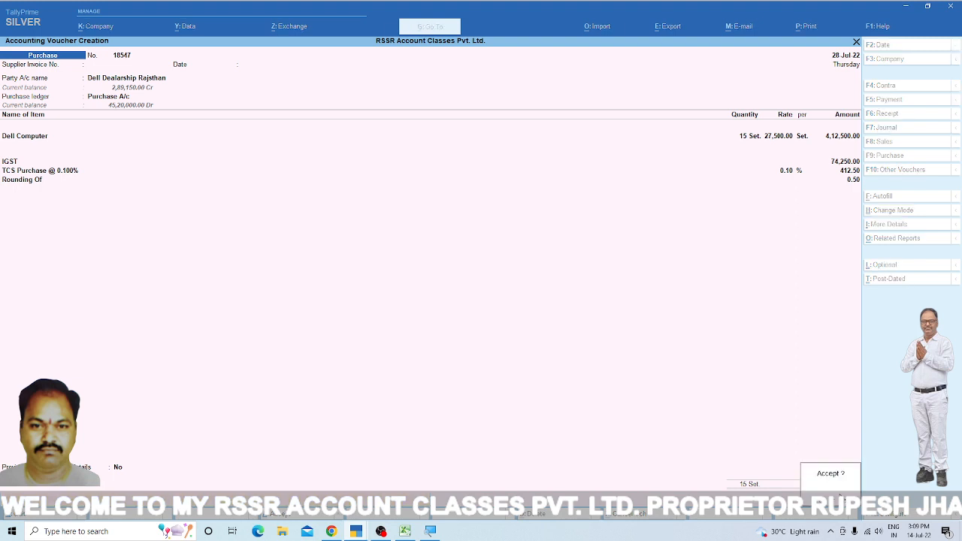
key(Return)
key(Return)
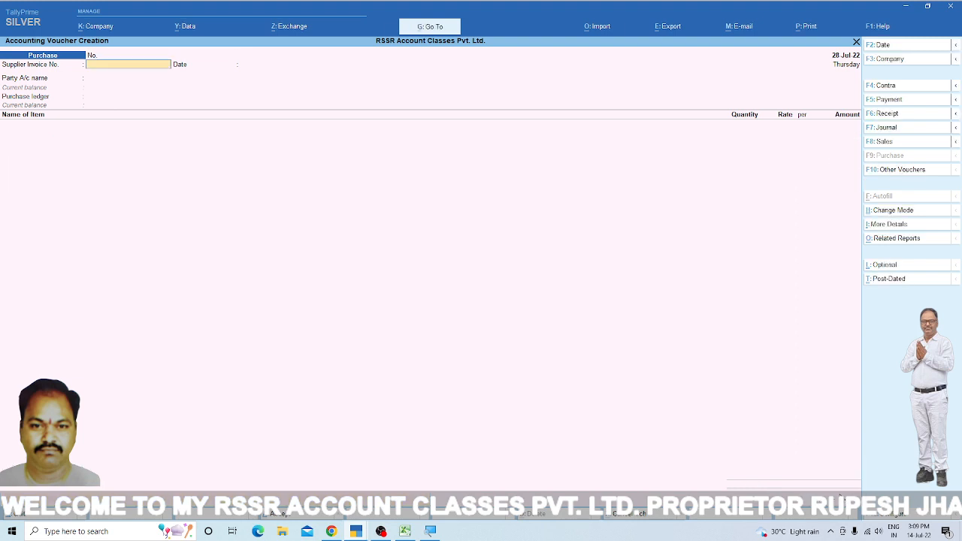
- Set the new purchase voucher's date to 26-Jul-22
key(BackSpace)
key(F2)
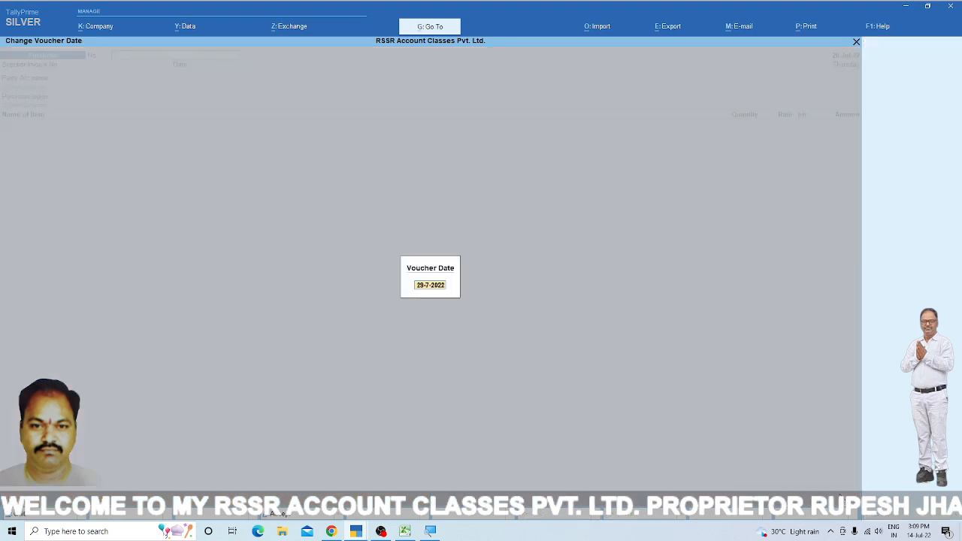
text(26)
key(Return)
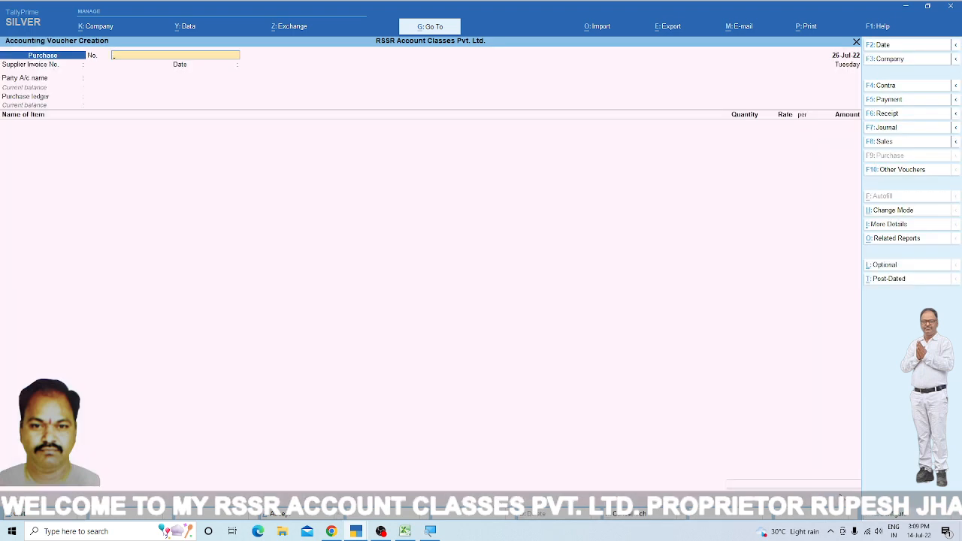
- Choose Canon Computer Benglor as the party, accept its receipt and party details, and use Purchase A/c as the purchase ledger
key(Return)
key(Return)
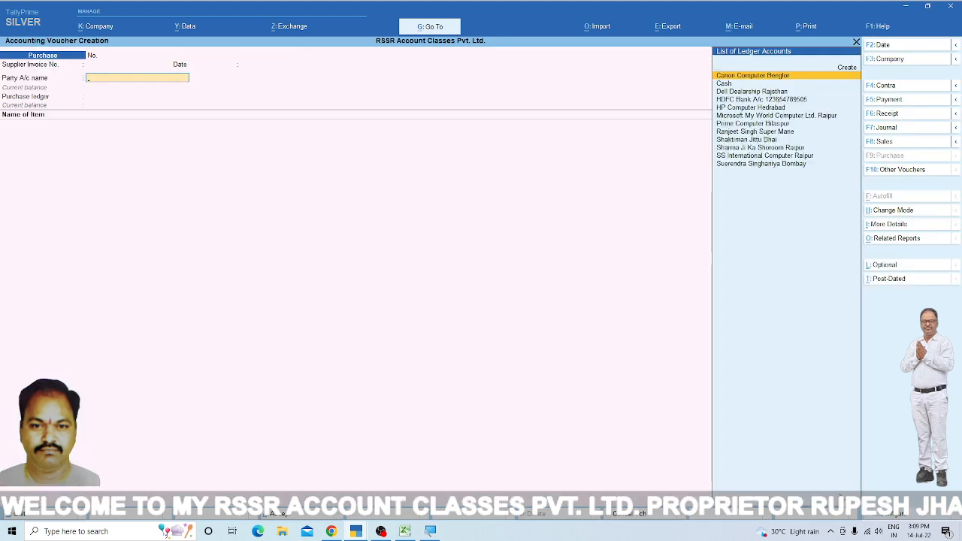
text(c)
key(Return)
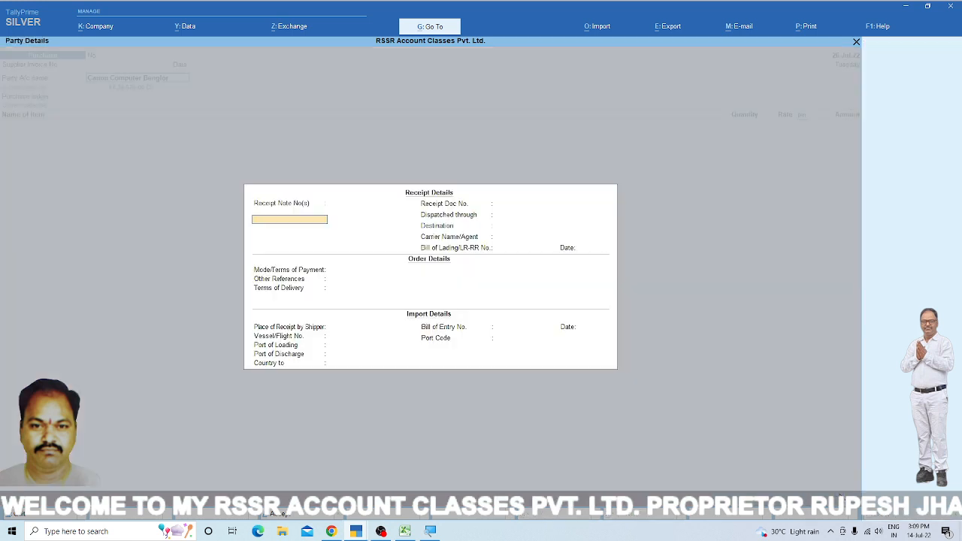
key(Return)
key(ctrl+a)
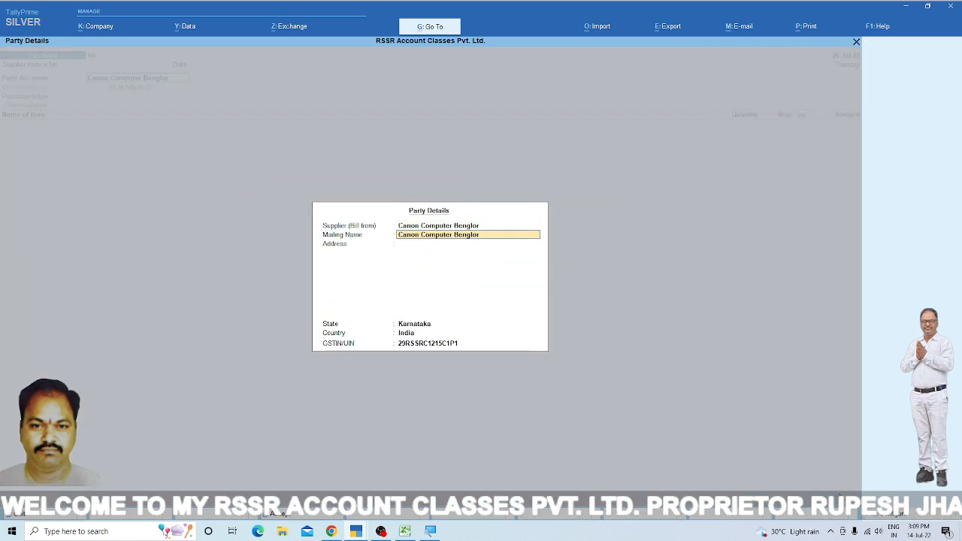
key(ctrl+a)
key(Return)
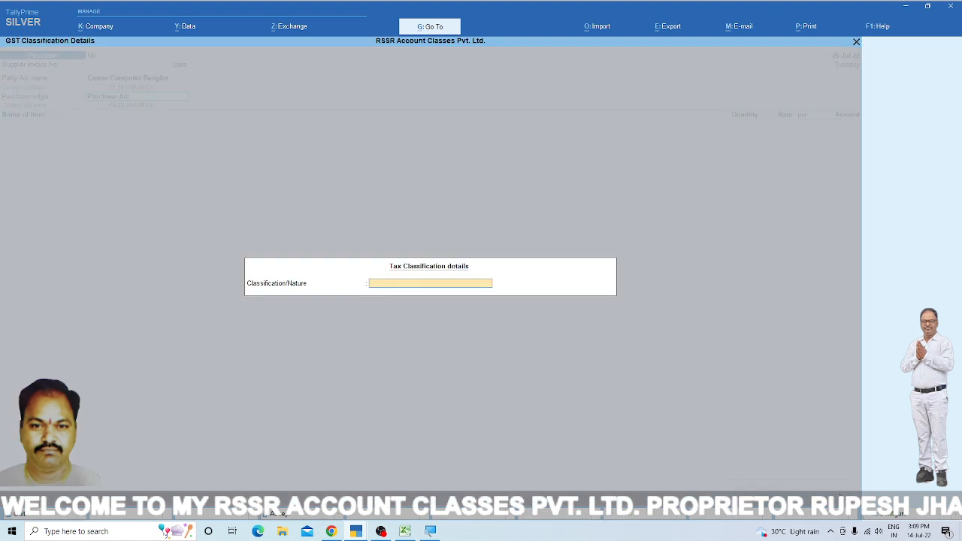
- Set the purchase ledger's tax classification to a taxable interstate purchase
text(In)
key(Down)
key(Down)
key(Down)
key(Down)
key(Down)
key(Down)
key(Down)
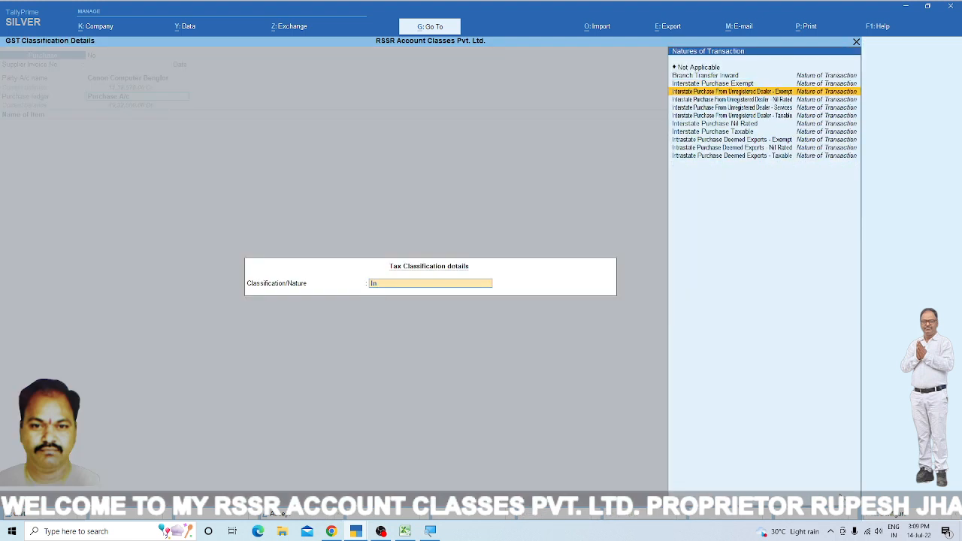
key(Return)
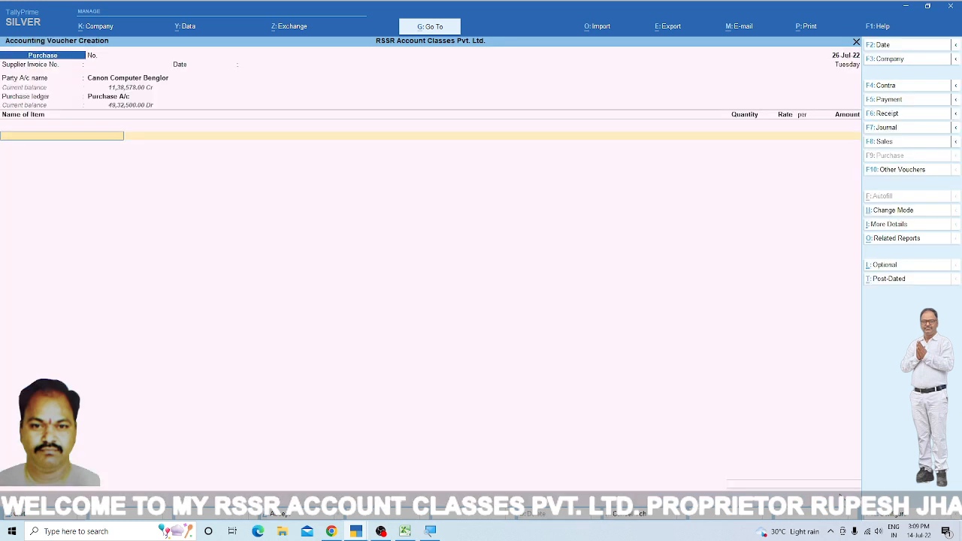
- Add the stock item Canon Computer with a quantity of 5 sets at a rate of 25,500.00
text(C)
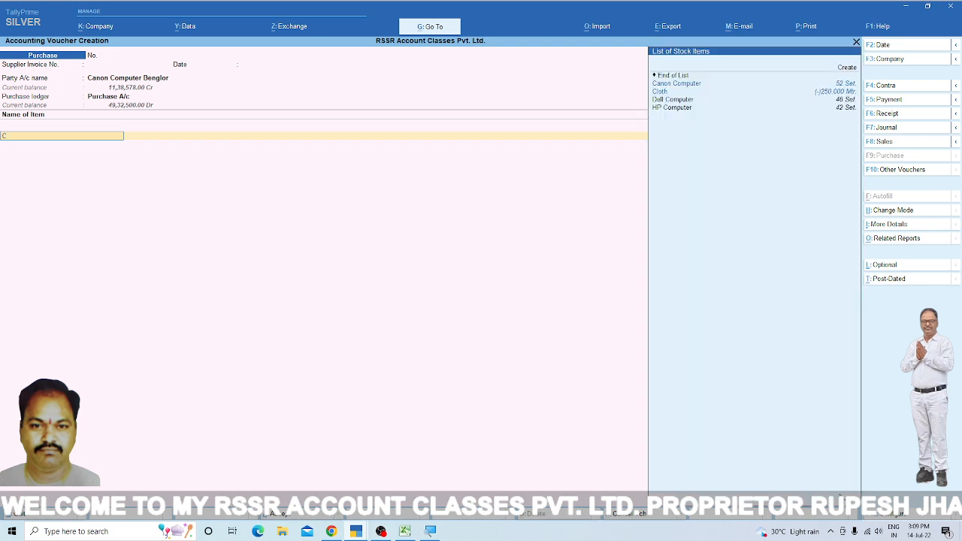
key(Return)
key(Return)
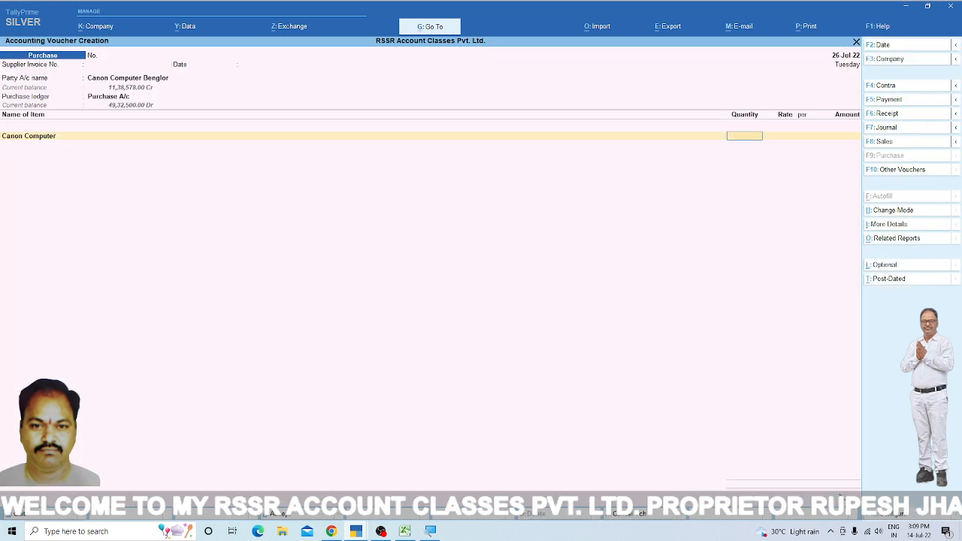
key(Return)
key(Return)
key(Return)
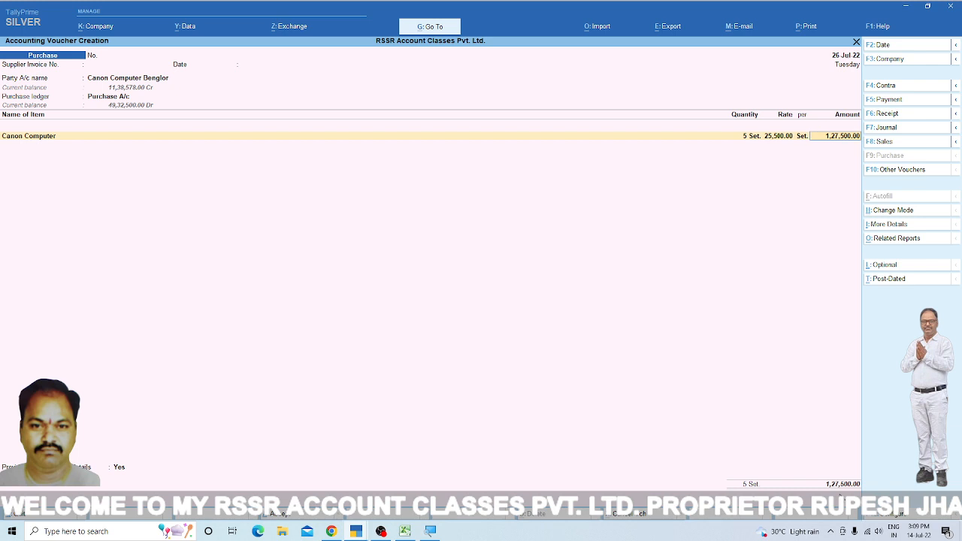
key(Return)
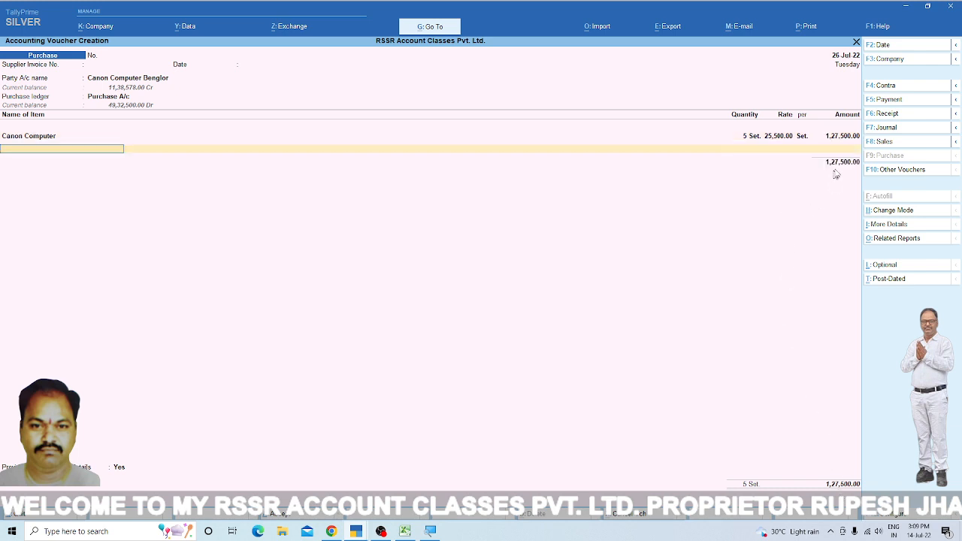
- End the item list and add the IGST and TCS Purchase @ 0.100% ledgers to the Canon Computer purchase
key(Return)
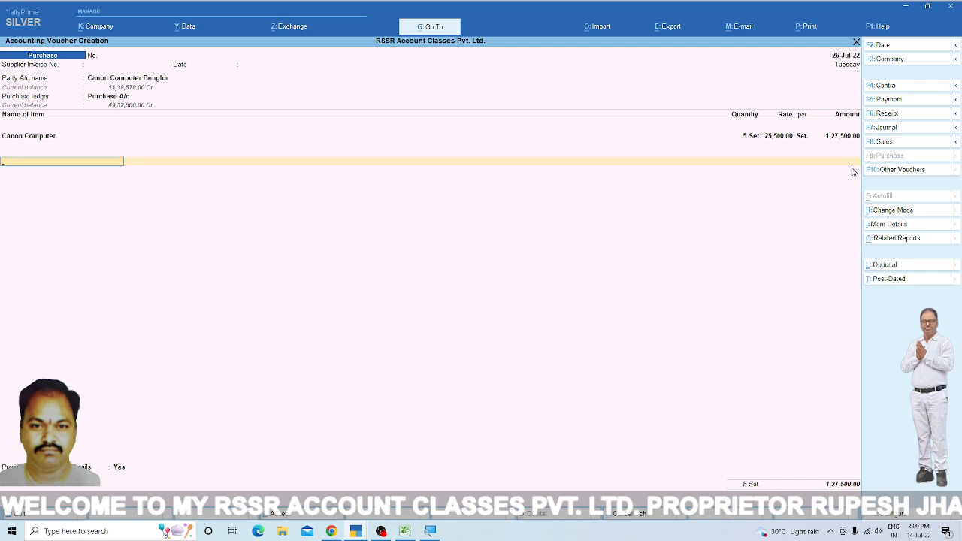
text(I)
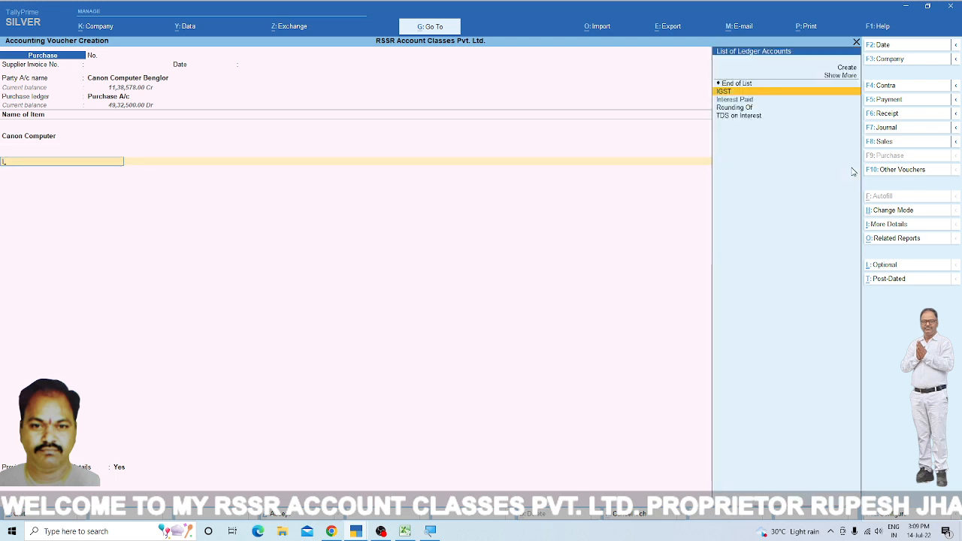
key(Return)
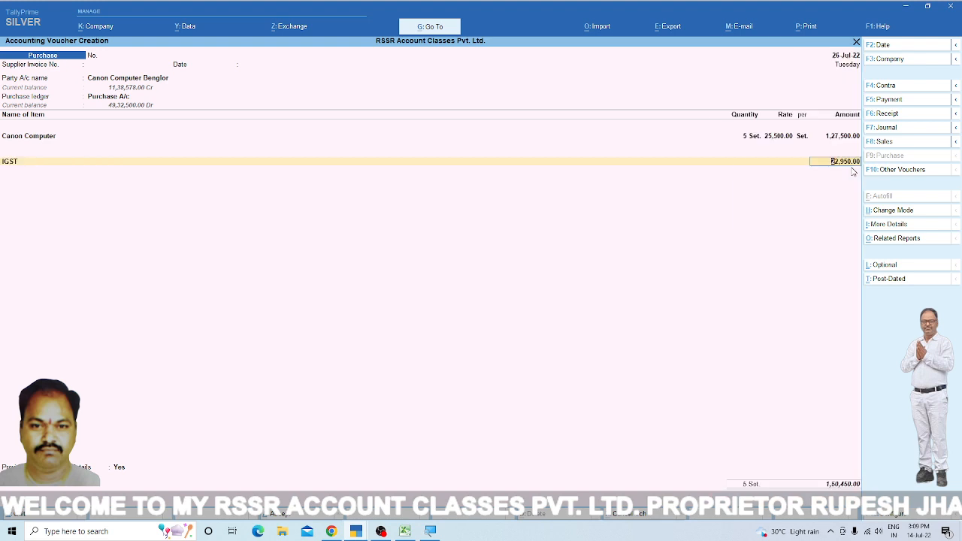
key(Return)
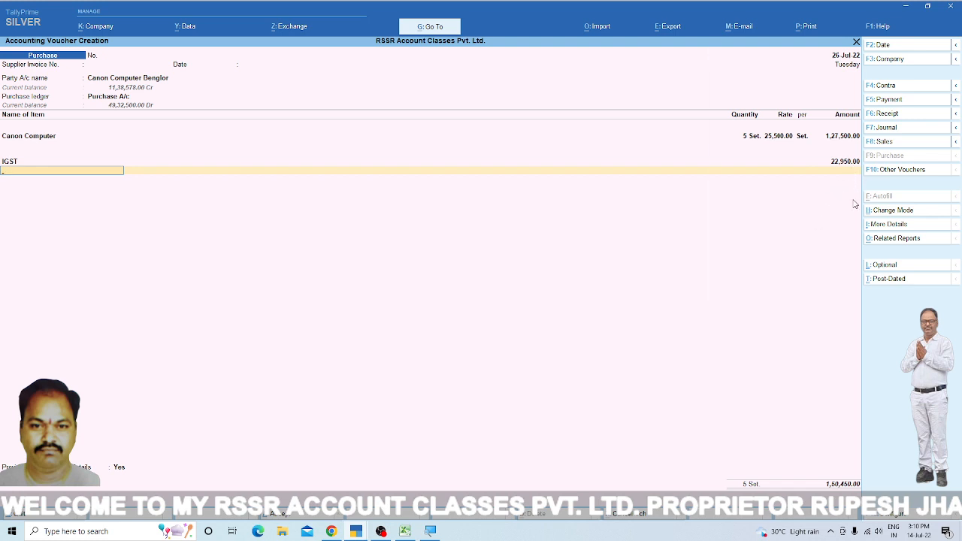
text(Tc)
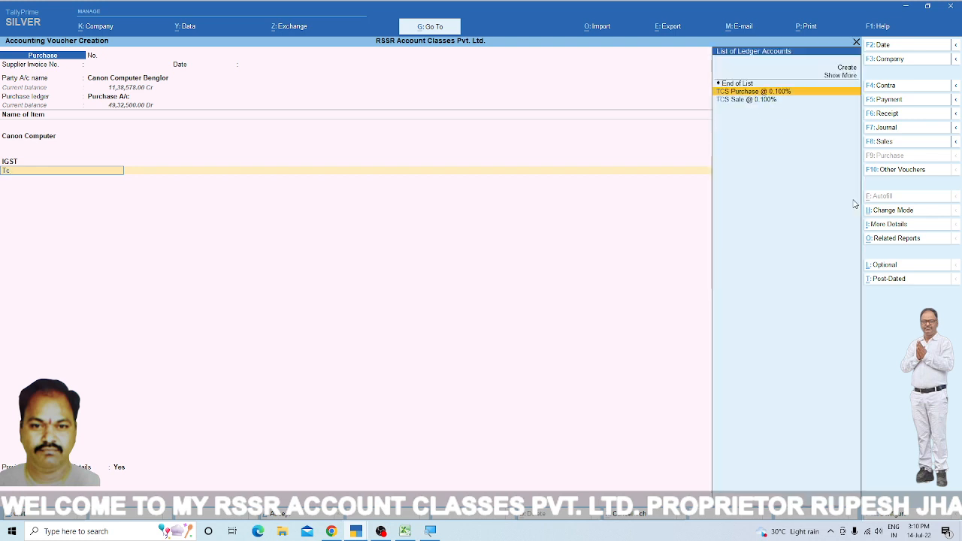
key(Return)
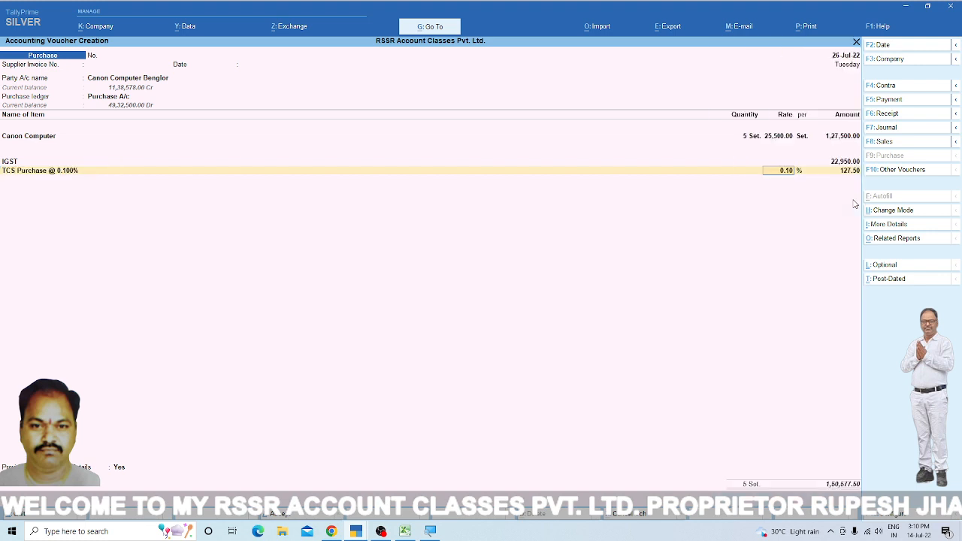
key(Return)
key(Return)
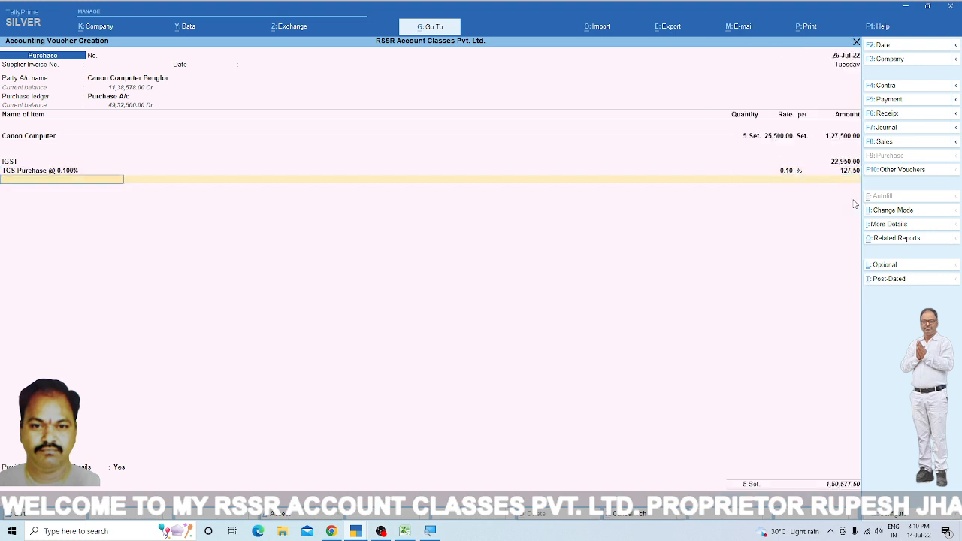
- Add the Rounding Of ledger to the Canon Computer purchase with an amount of 0.50
text(ro)
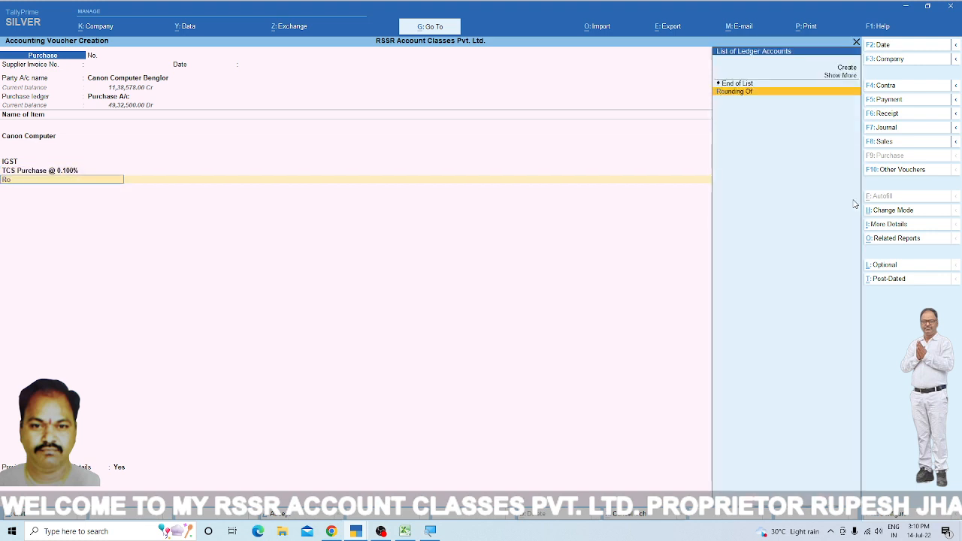
key(Return)
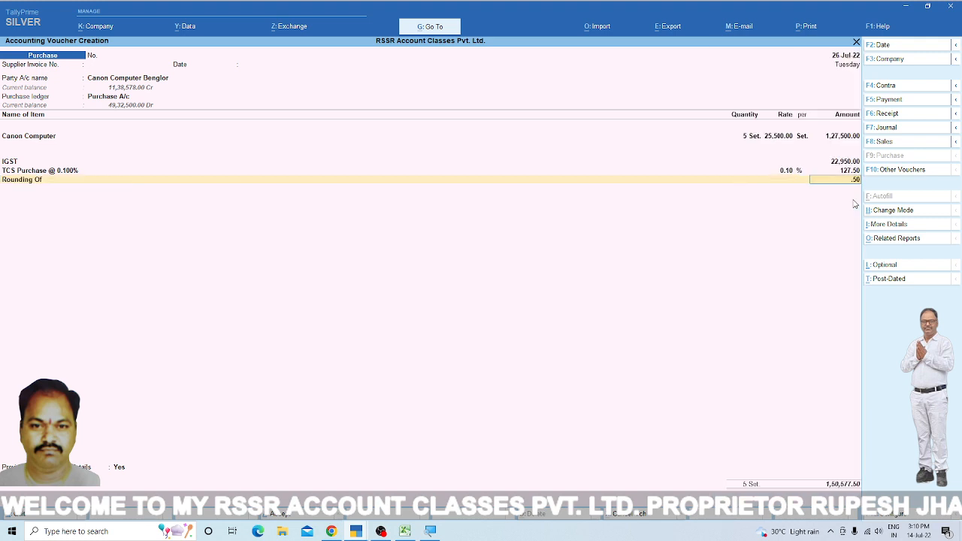
key(Return)
- Set the provide GST details option to No and save the Canon Computer purchase voucher
key(Return)
key(Up)
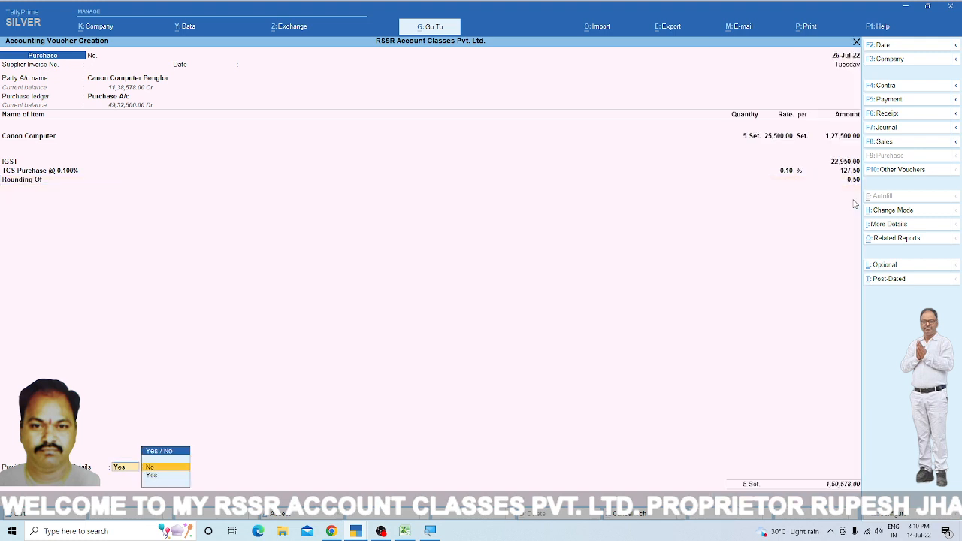
key(Return)
key(Return)
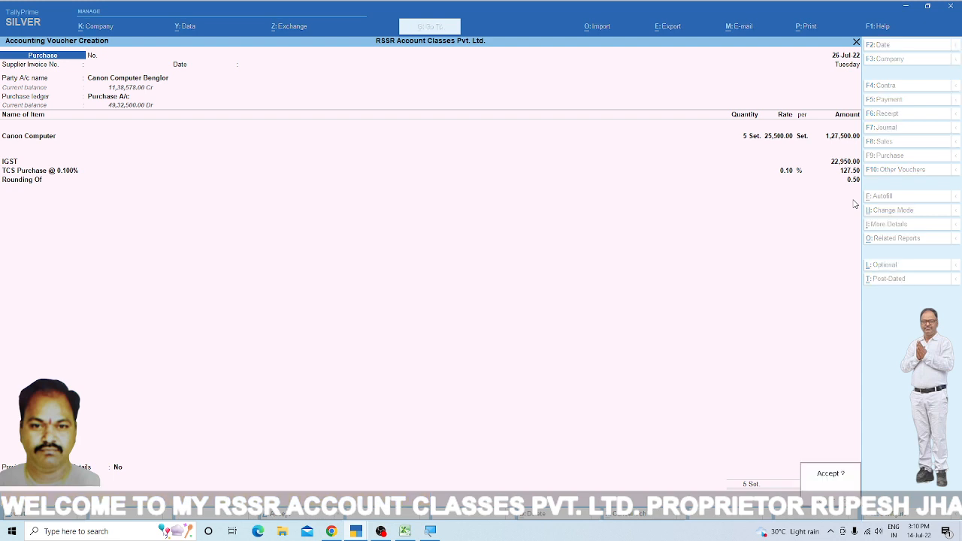
key(Return)
key(Return)
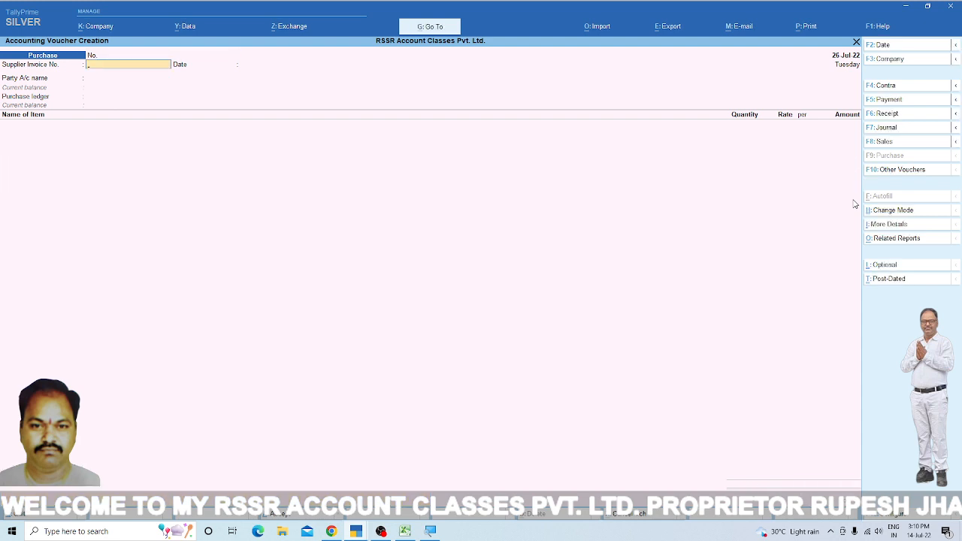
- Leave the supplier invoice number and date blank and set the new purchase voucher's date to 26-Jul-22
key(Return)
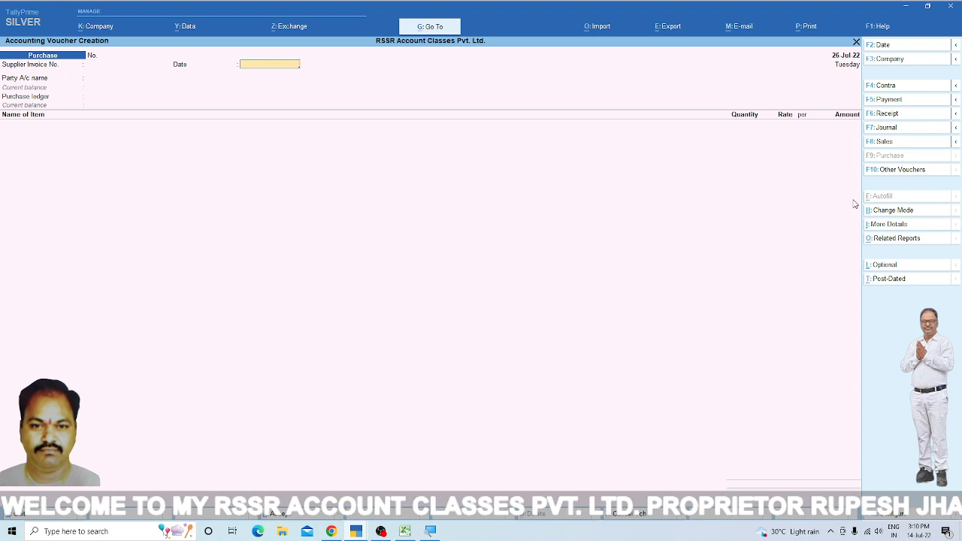
key(Return)
key(F2)
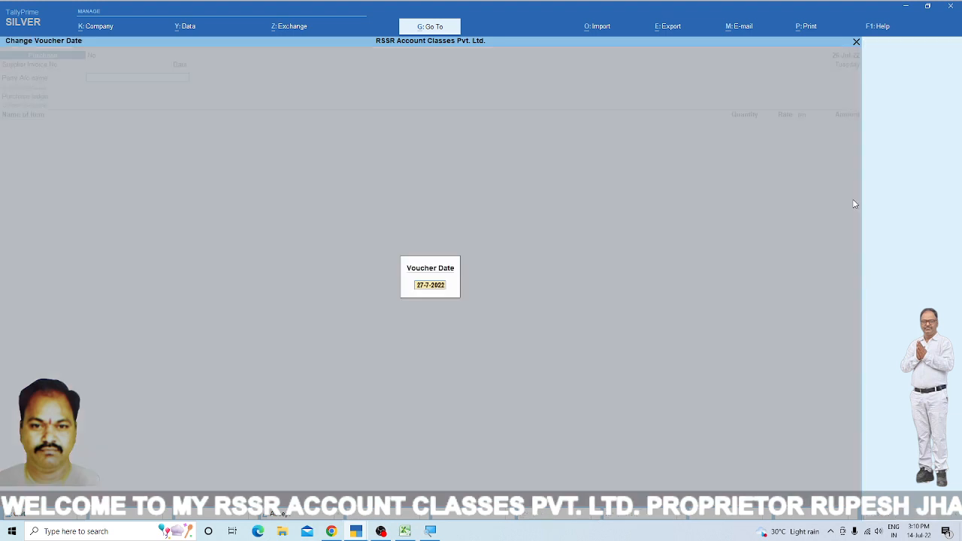
text(2)
key(Return)
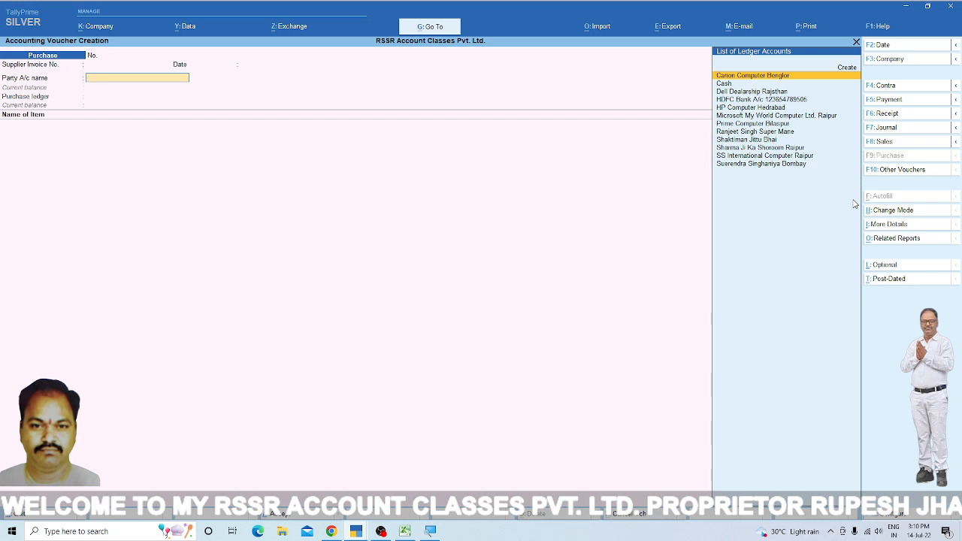
- Choose HP Computer Hedrabad as the party account and accept its supplier details
key(Down)
key(Down)
key(Down)
key(Down)
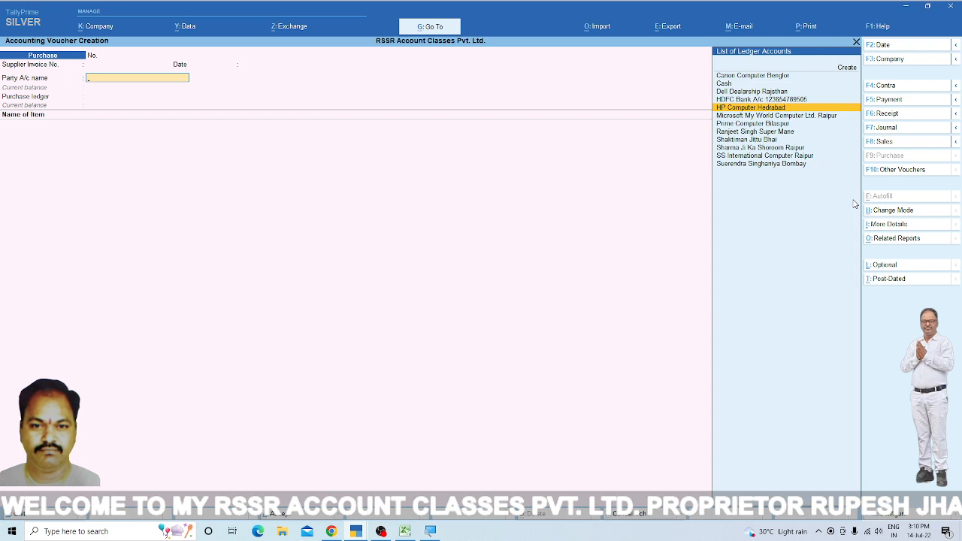
key(Return)
key(ctrl+a)
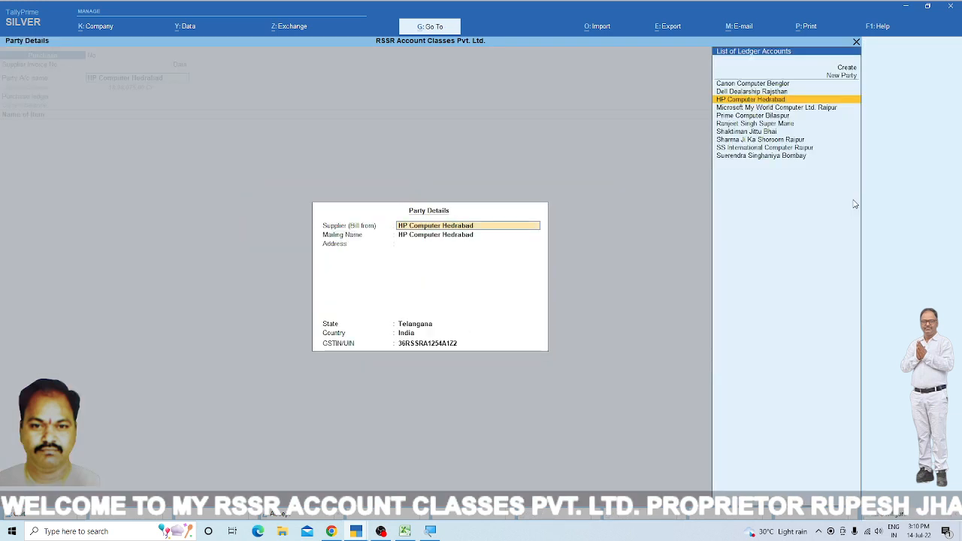
key(Return)
key(ctrl+a)
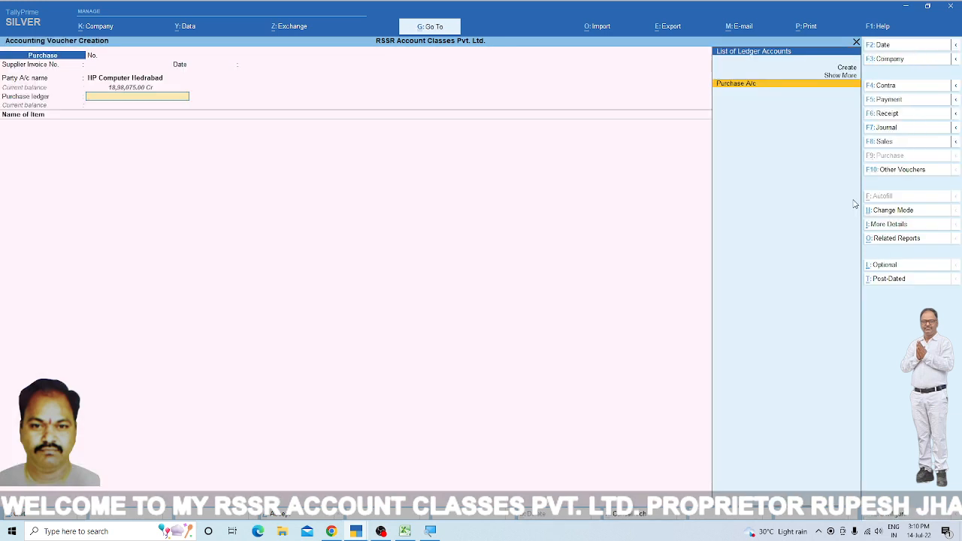
- Select Purchase A/c as the purchase ledger with the Interstate Purchase Taxable classification
key(Return)
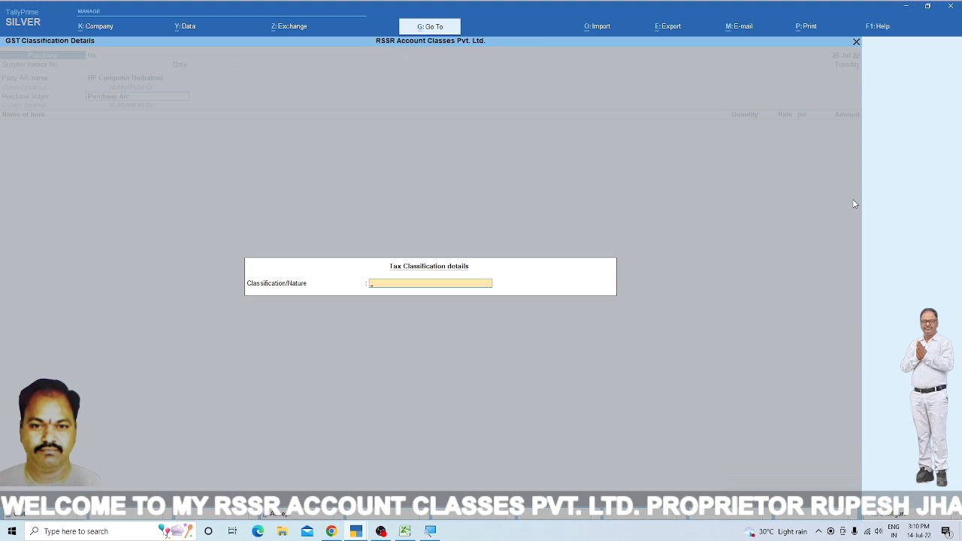
text(In)
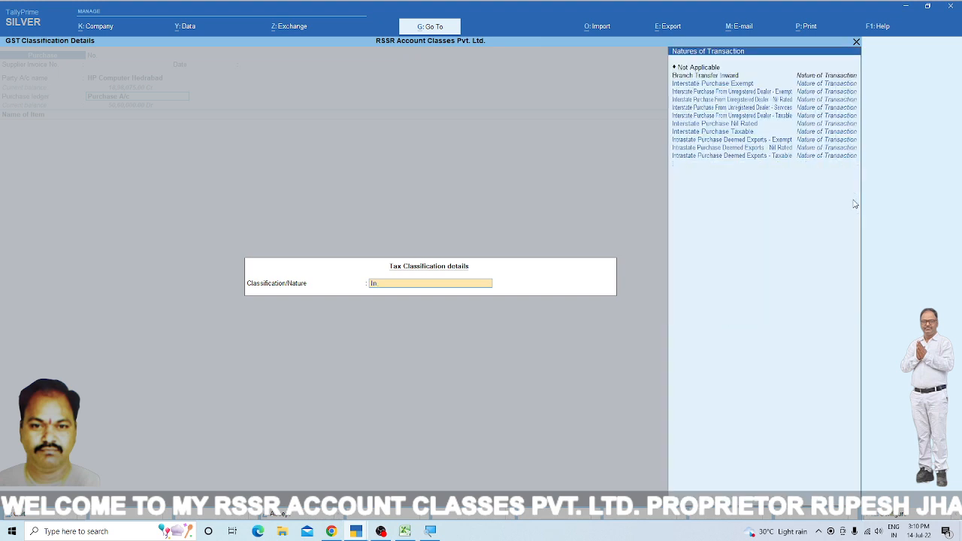
key(Up)
key(Up)
key(Up)
key(Up)
key(Return)
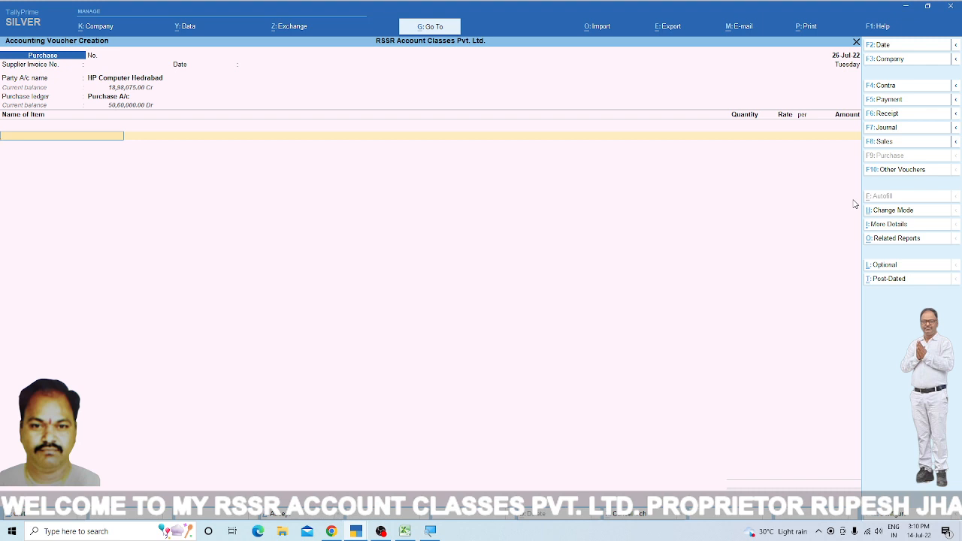
- Add the stock item HP Computer with a quantity of 6 sets at a rate of 24,500.00
key(Return)
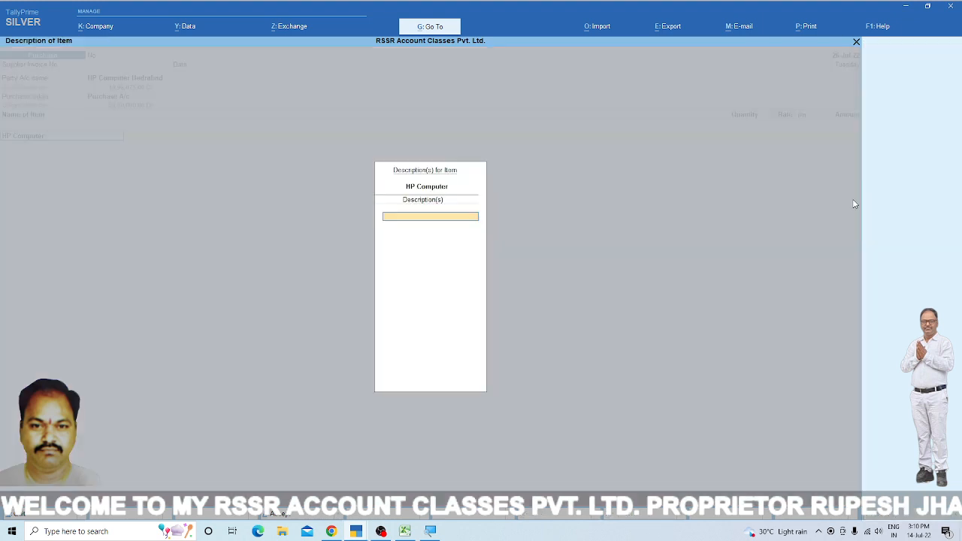
key(Return)
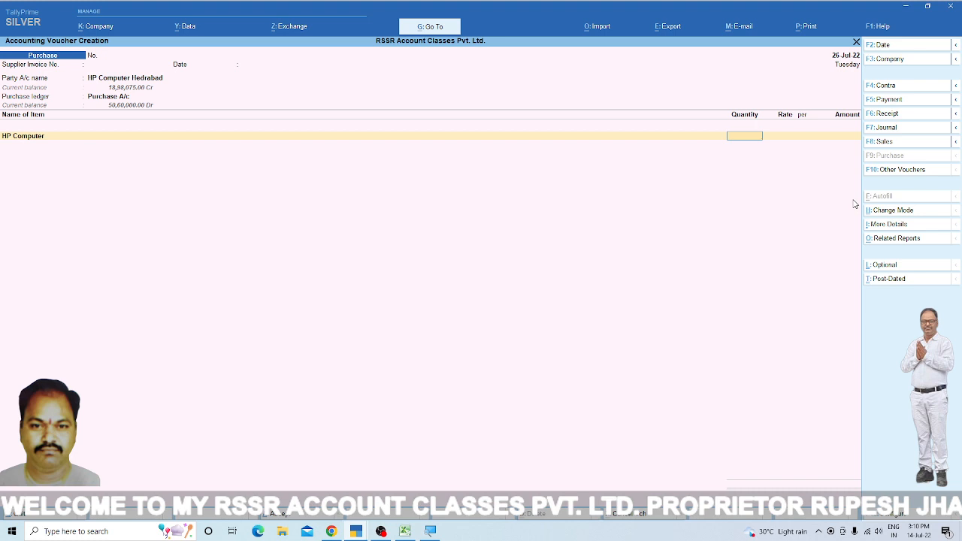
text(6)
key(Return)
key(Return)
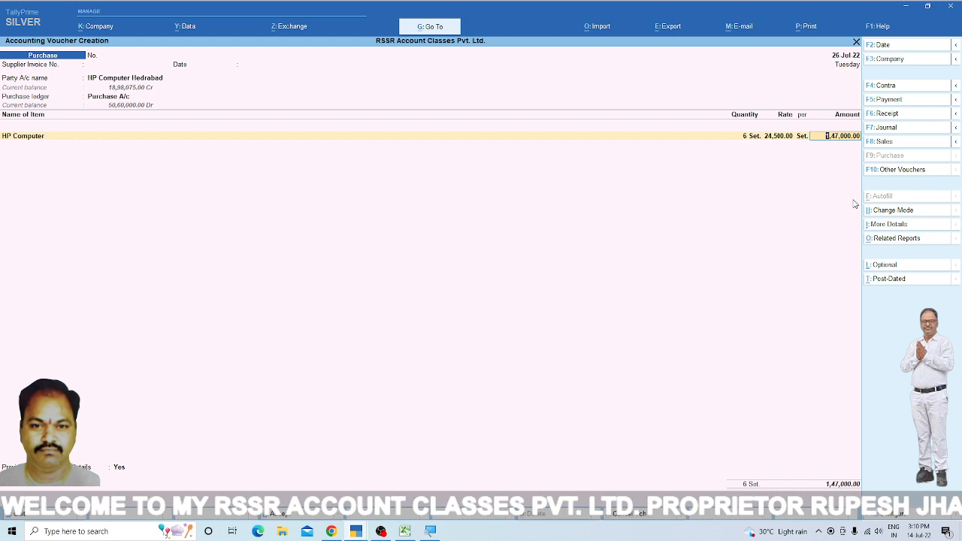
key(Return)
key(Return)
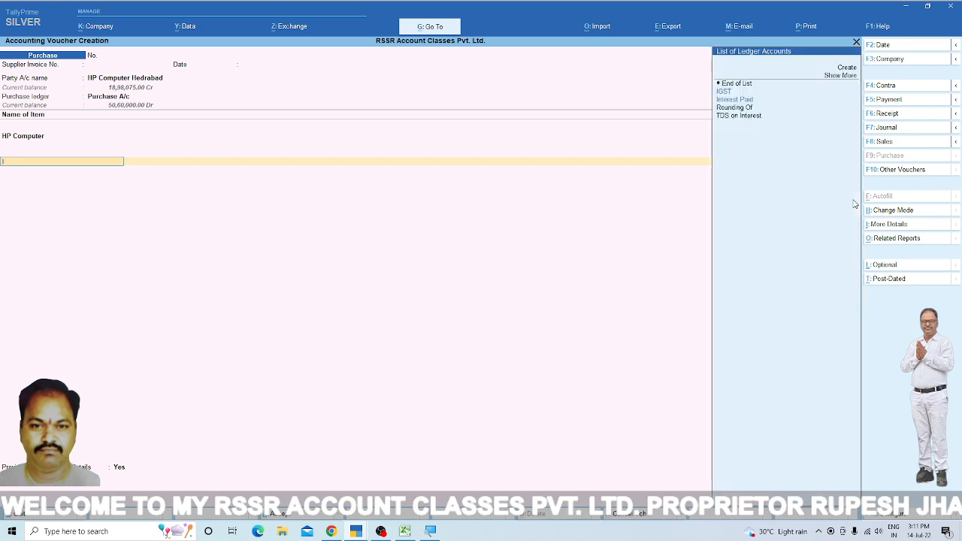
- End the item list and add the IGST and TCS Purchase @ 0.100% ledgers to the HP Computer purchase
text(ig)
key(Return)
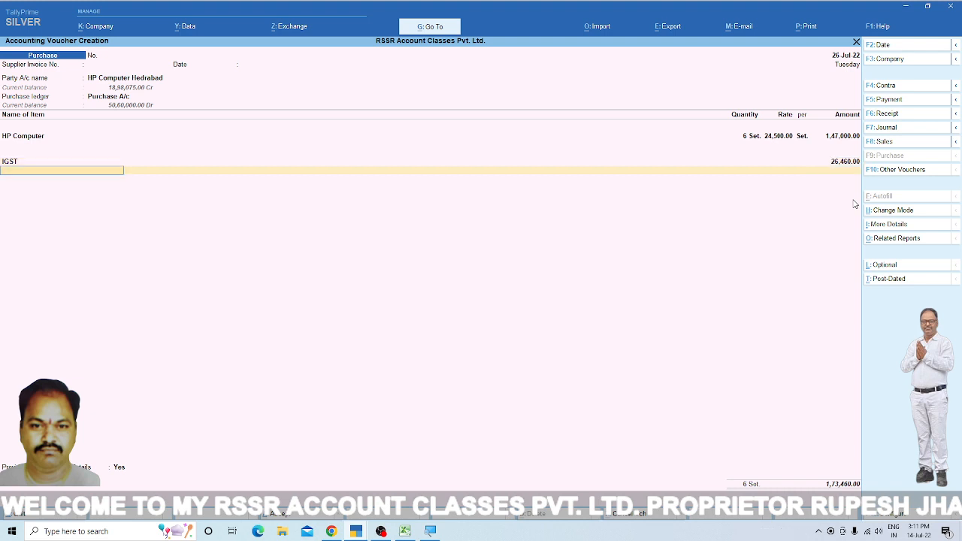
key(Return)
text(Tc)
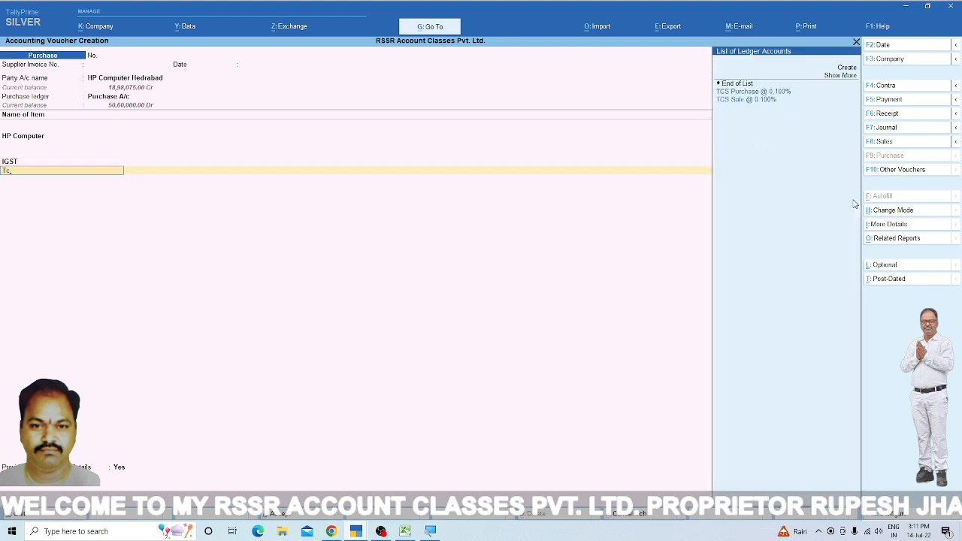
key(Return)
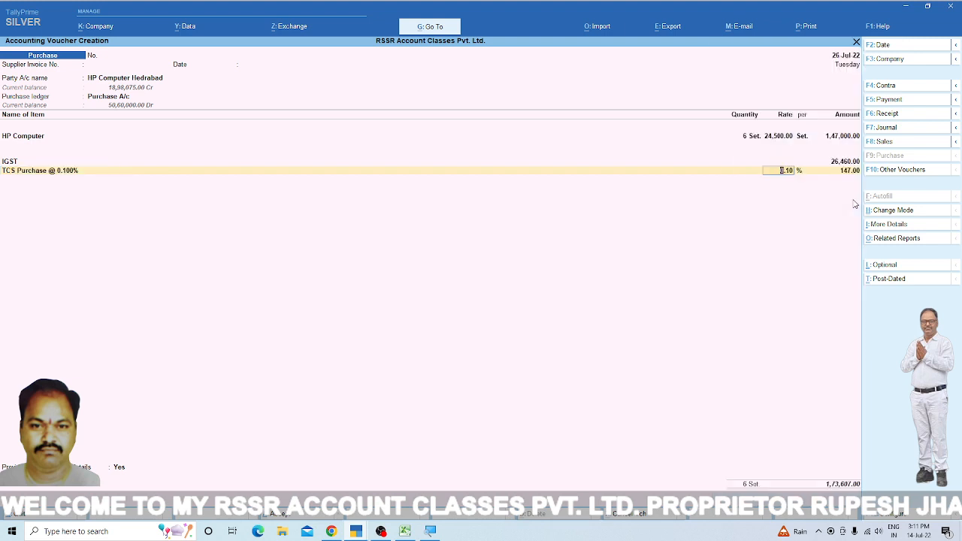
key(Return)
- End the ledger list, set the provide GST details option to No, and save the HP Computer purchase voucher
key(Return)
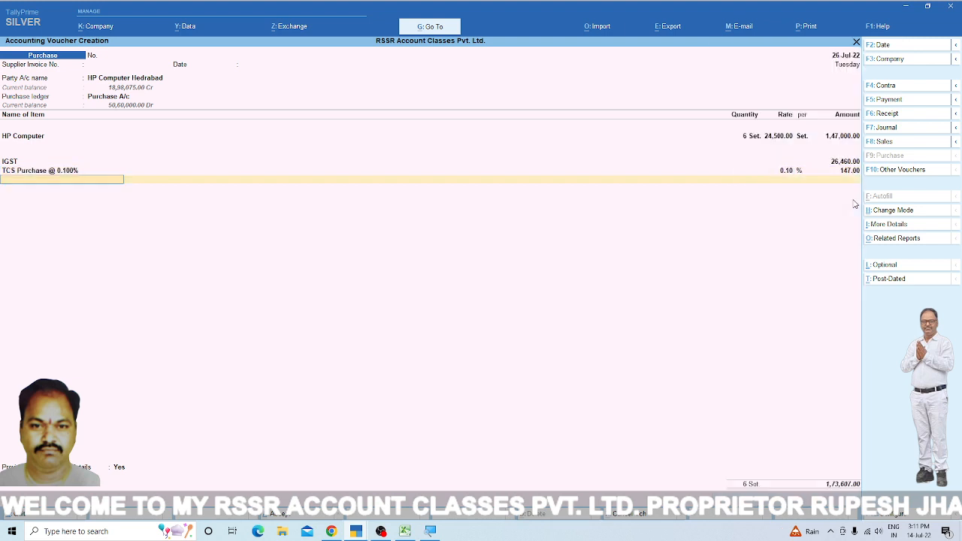
key(Return)
key(Down)
key(Return)
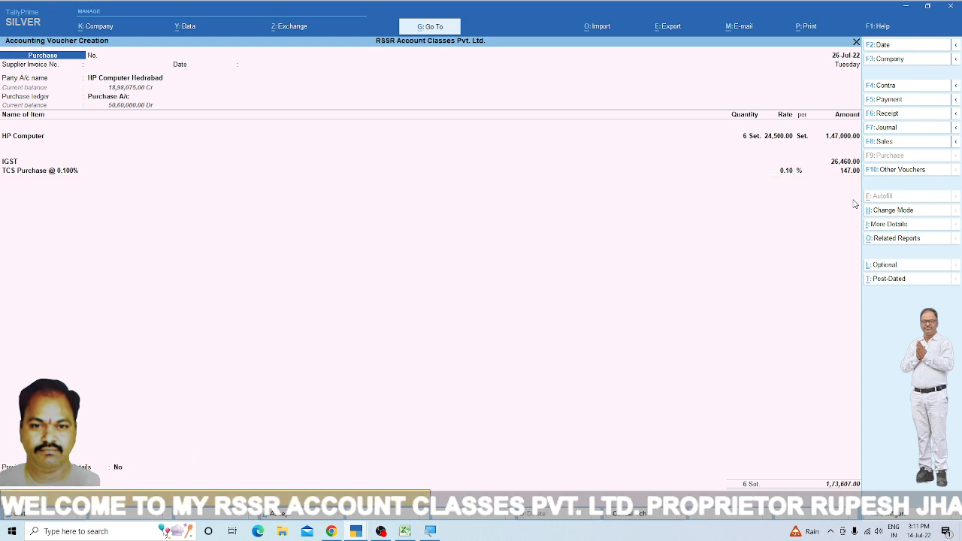
key(Return)
key(Return)
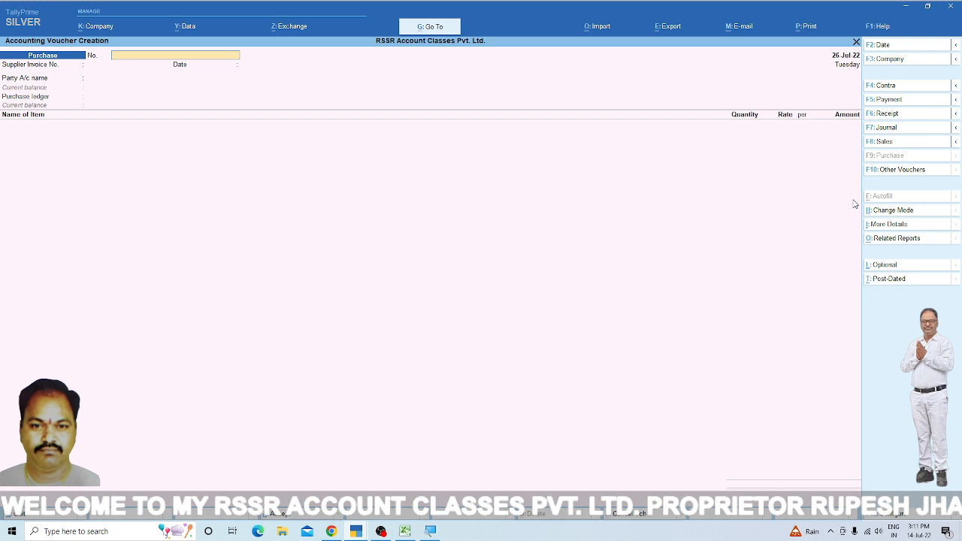
- Start a sales voucher for the party Sharma Ji Ka Shoroom Raipur and accept its dispatch and party details
key(F8)
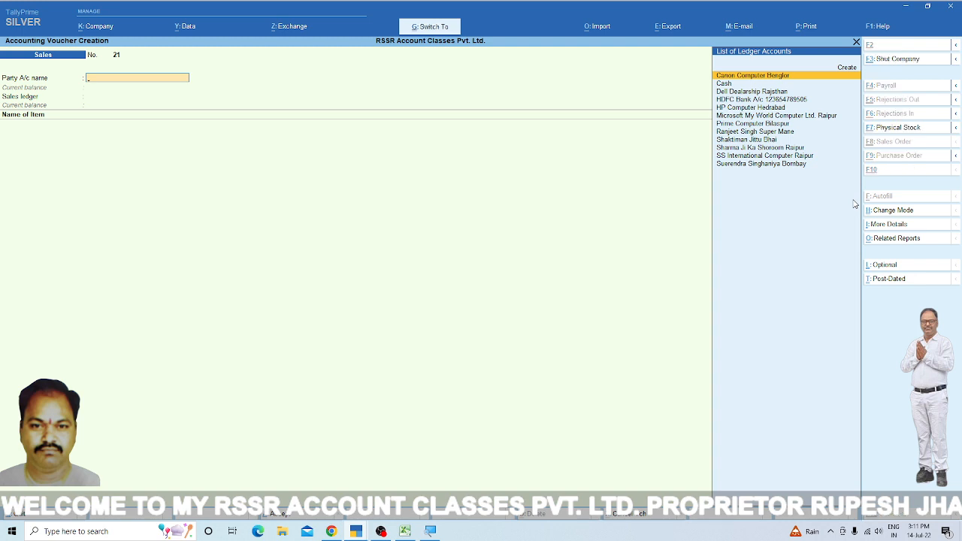
key(ctrl)
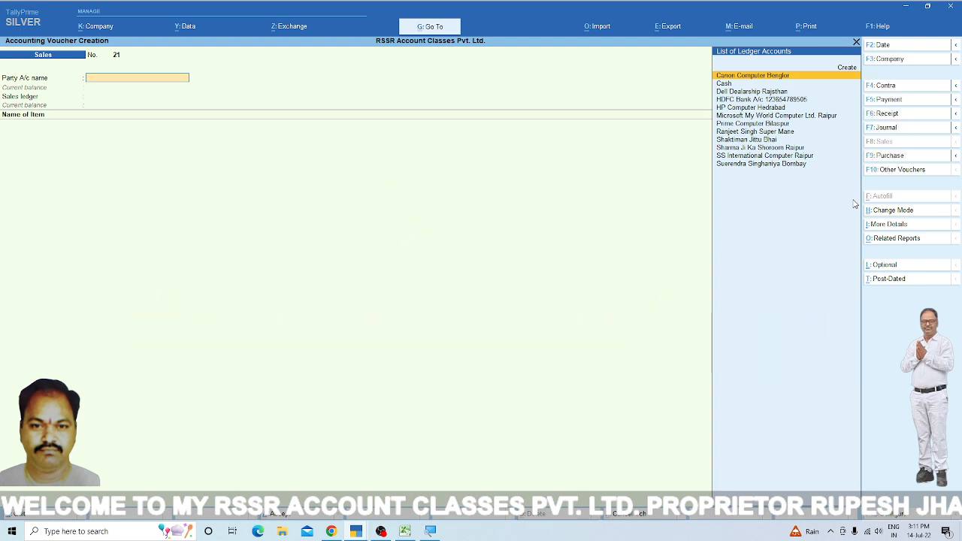
text(Sha)
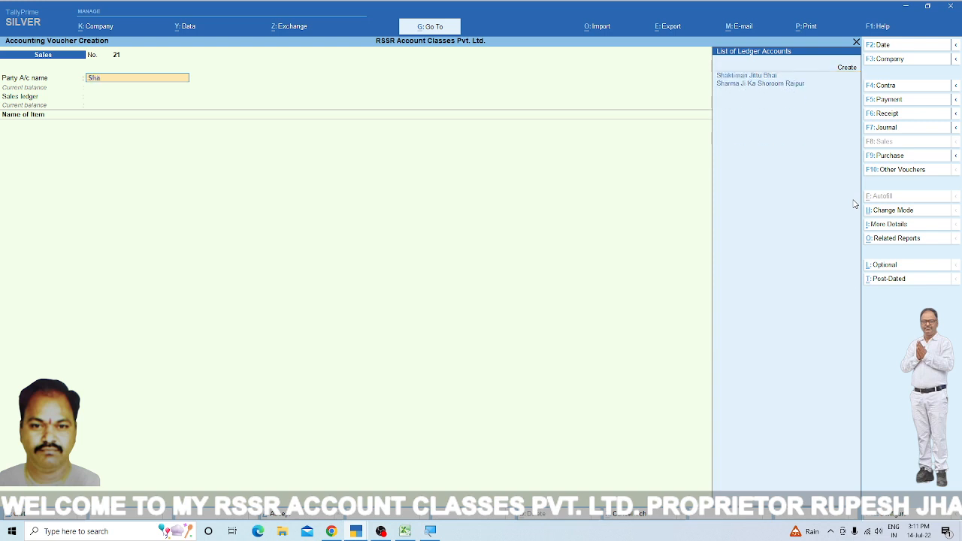
key(Down)
key(Return)
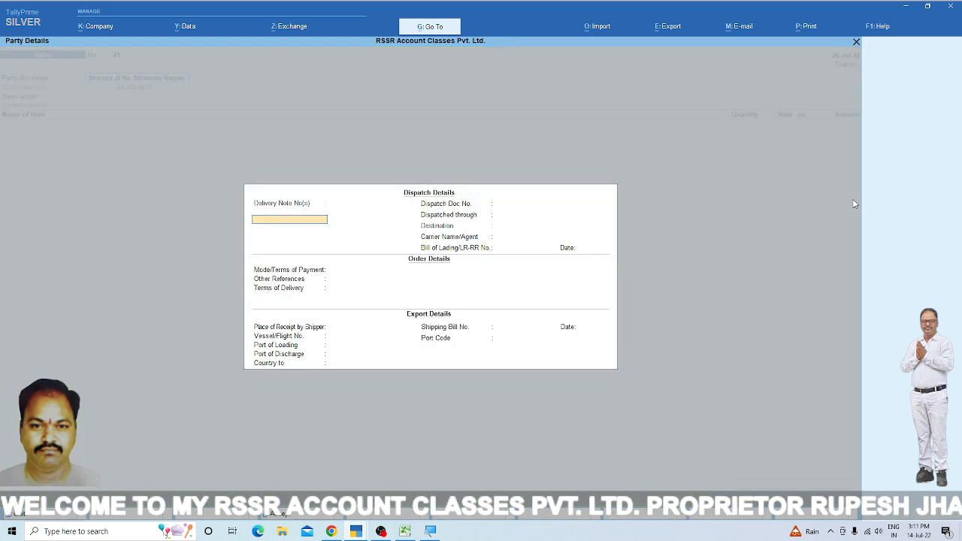
key(Return)
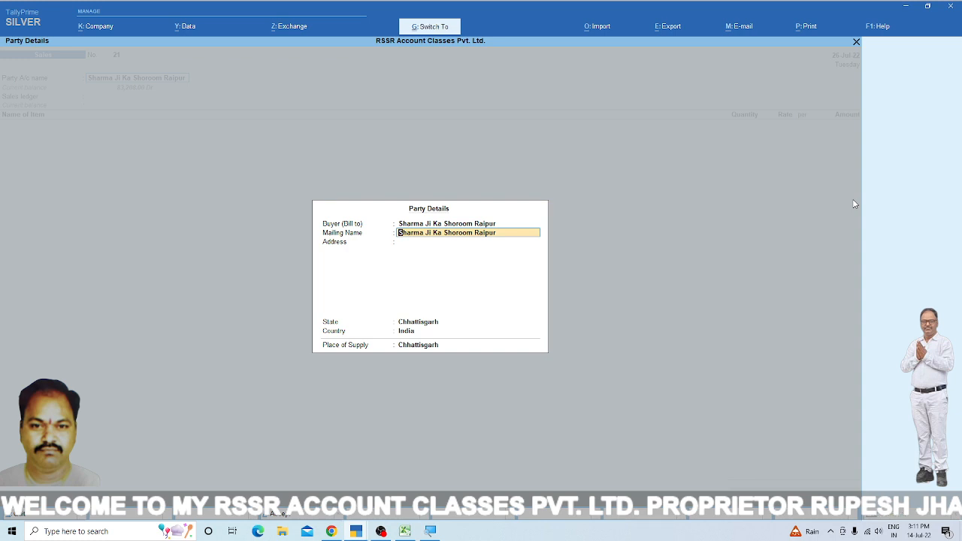
key(ctrl+a)
- Select Sale A/c as the sales ledger and choose a sales nature of transaction as its tax classification
key(Return)
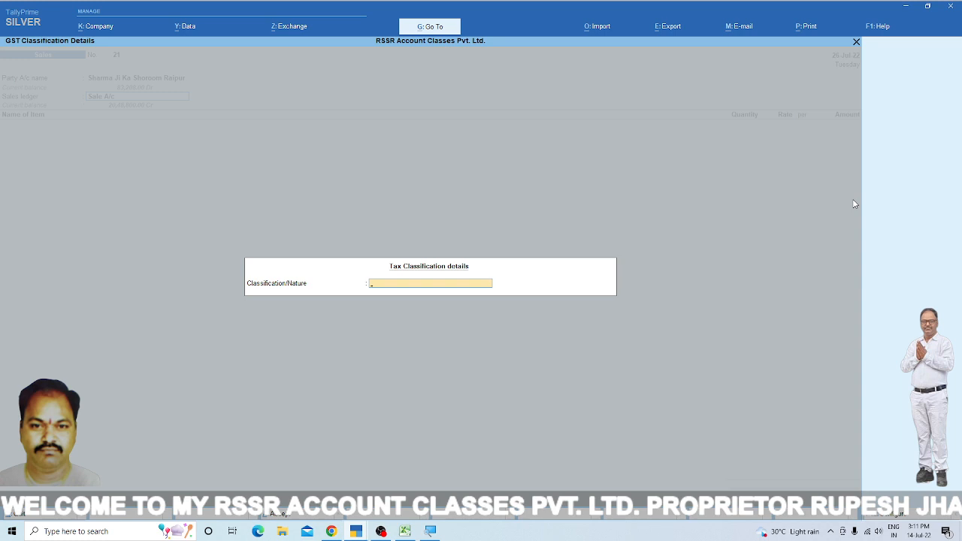
text(Sal)
key(Up)
key(Up)
key(Up)
key(Up)
key(Up)
key(Up)
key(Up)
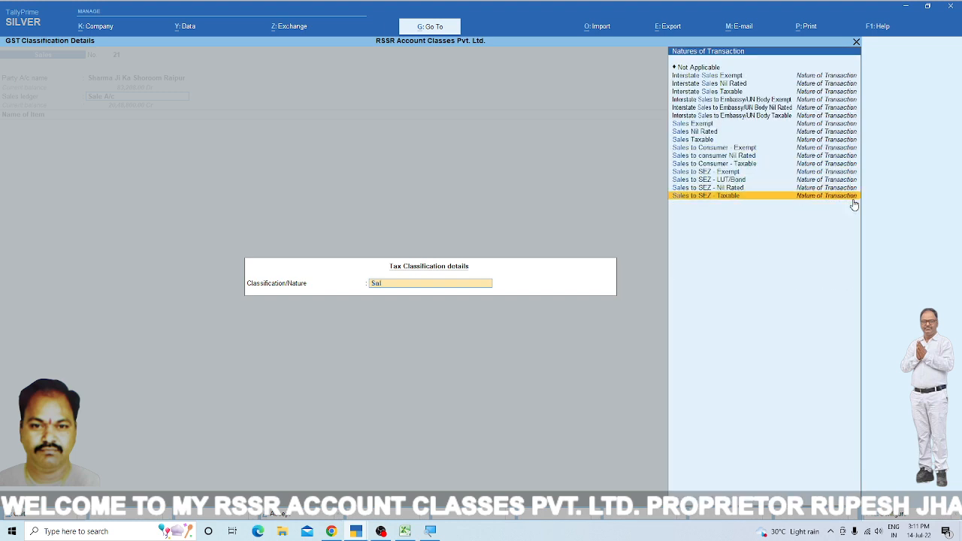
key(Up)
key(Return)
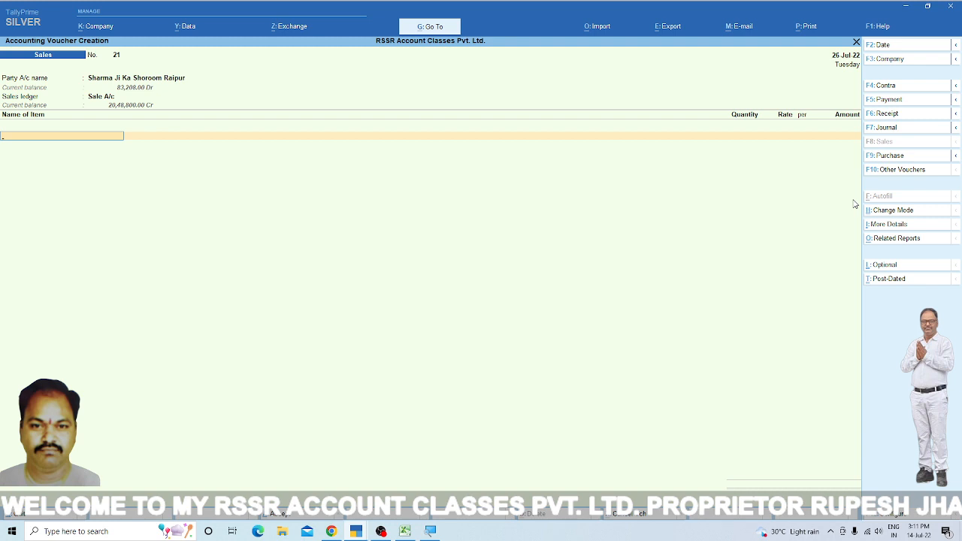
- Add the stock item Canon Computer to the sale with a quantity of 2 sets at a rate of 44,500.00
key(Down)
key(Return)
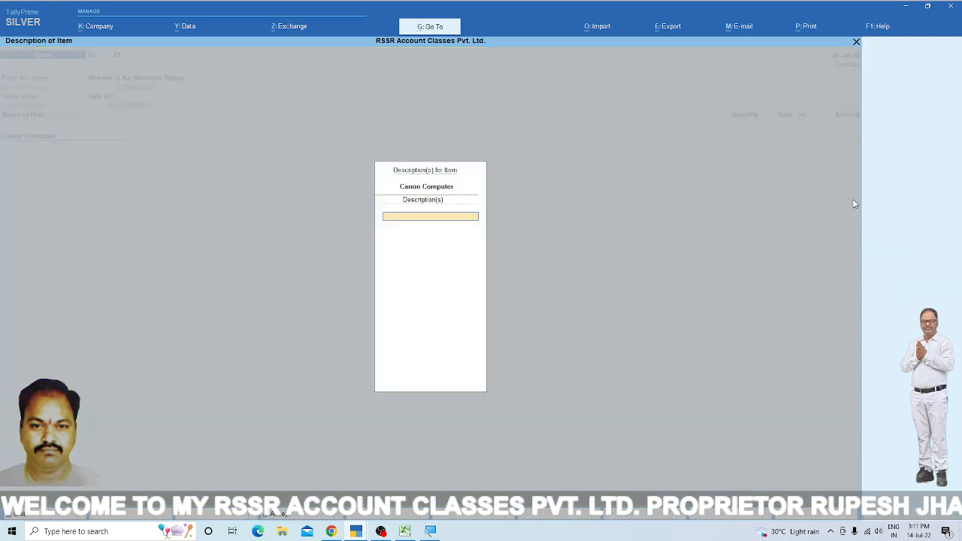
key(Return)
text(2)
key(Return)
key(Return)
key(Return)
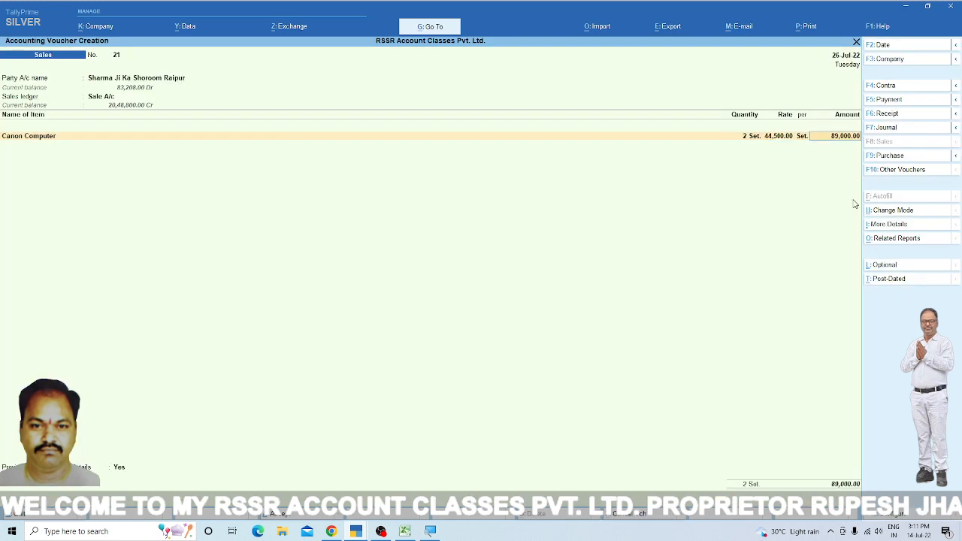
- Add the stock item HP Computer to the sale with a quantity of 3 sets at a rate of 35,500.00
key(Return)
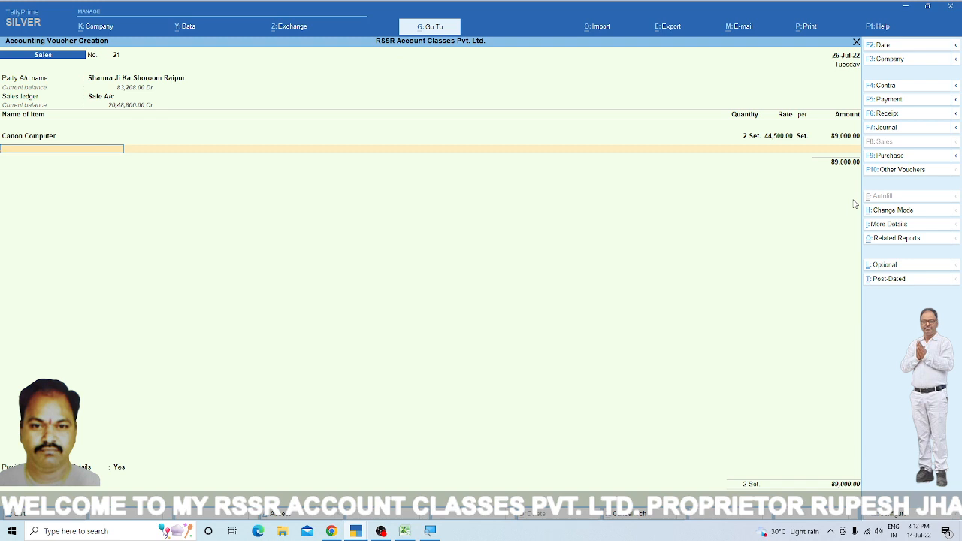
text(h)
key(Return)
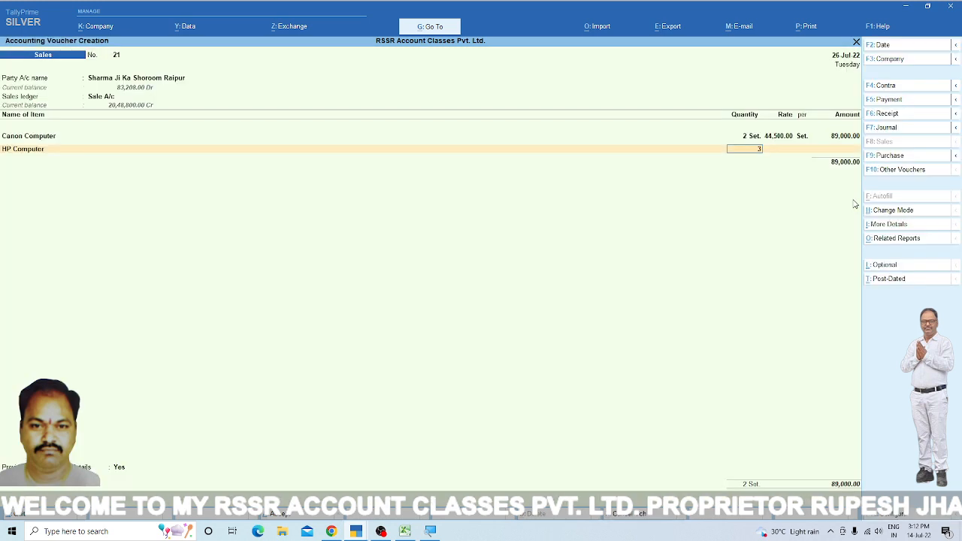
key(Return)
key(Return)
key(Return)
key(Return)
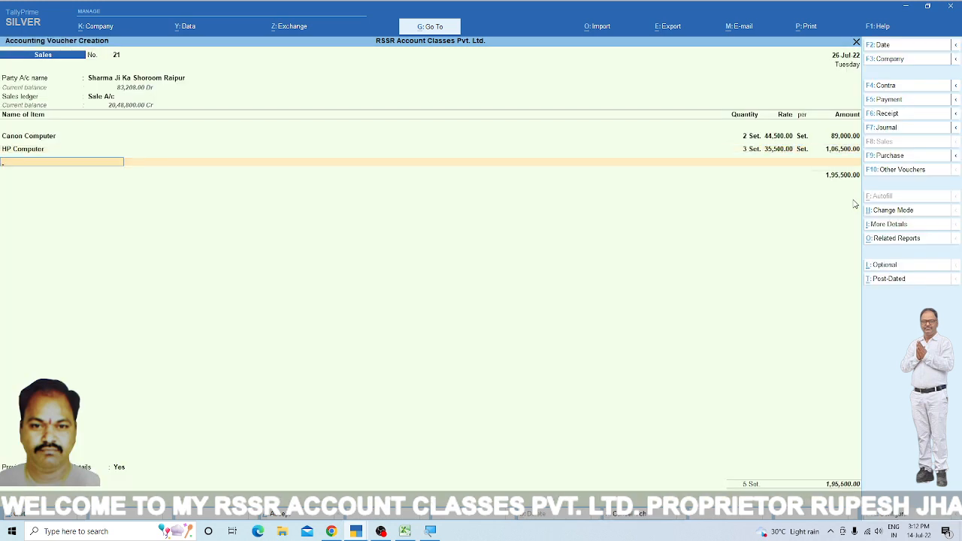
- Add the stock item Dell Computer to the sale with a quantity of 1 set at a rate of 35,600.00
text(de)
key(Return)
key(Return)
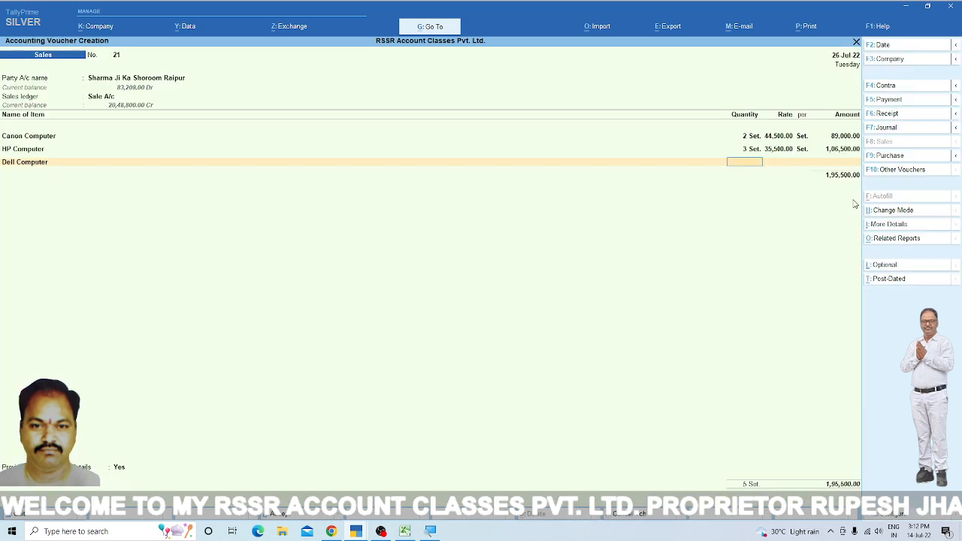
text(1)
key(Return)
key(Return)
key(Return)
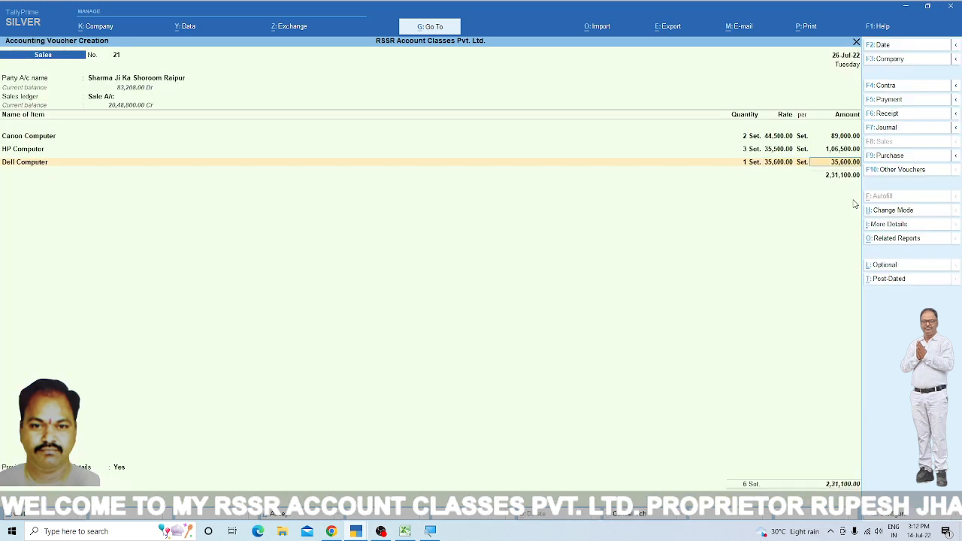
key(Return)
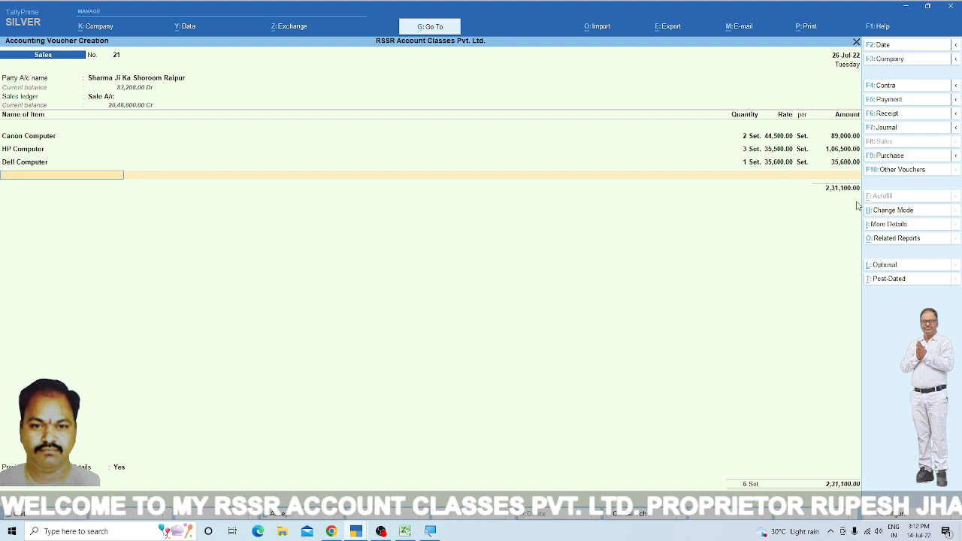
- End the item list and add the CGST and SGST tax ledgers to the sale with their calculated amounts
key(Return)
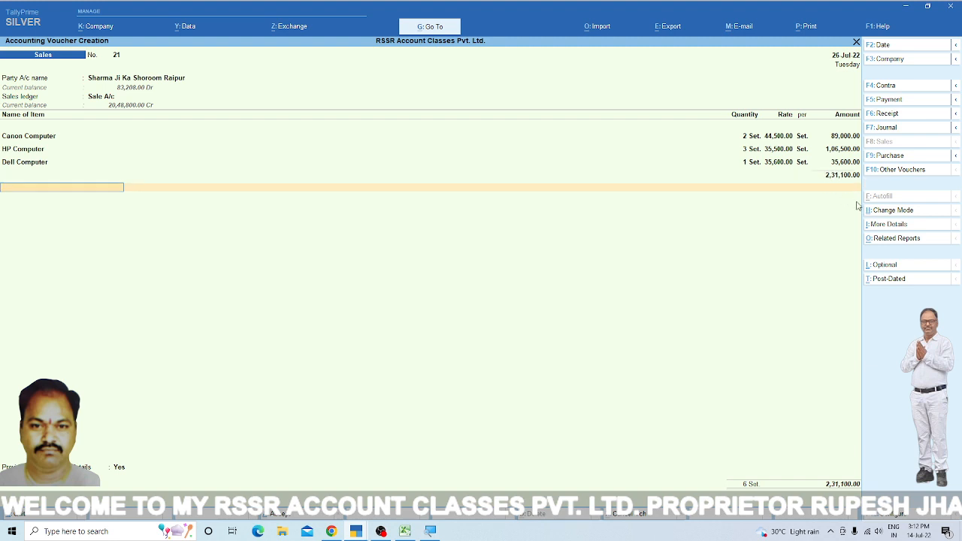
text(Cg)
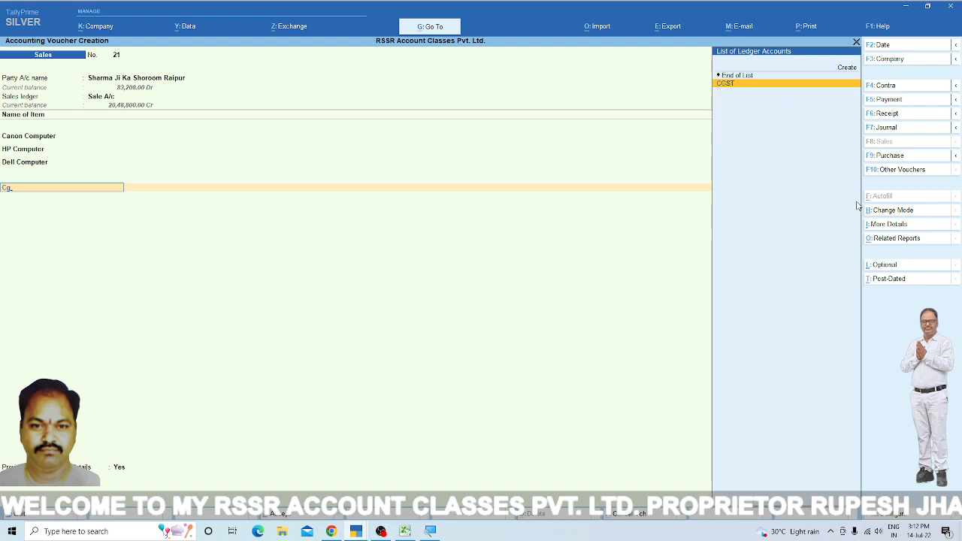
key(Return)
key(Return)
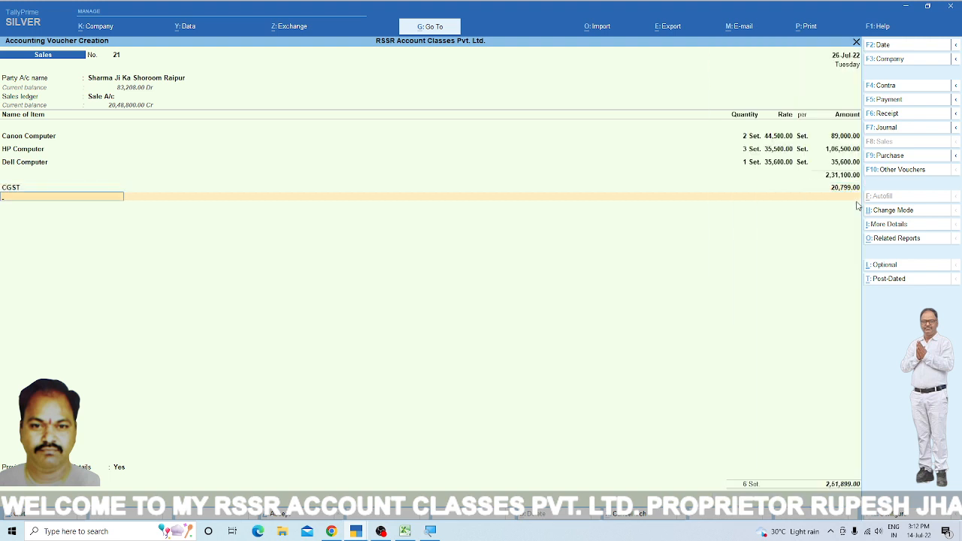
text(Sg)
key(Return)
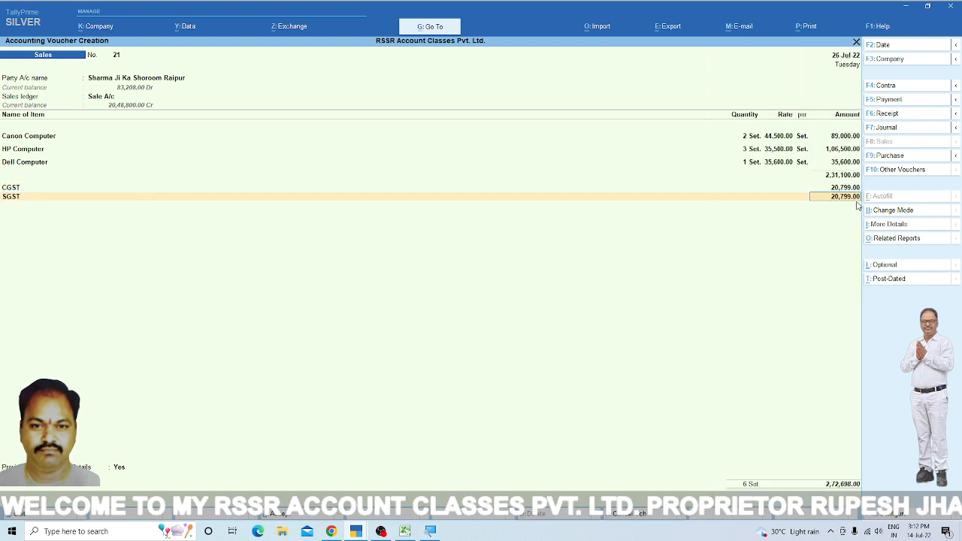
key(Return)
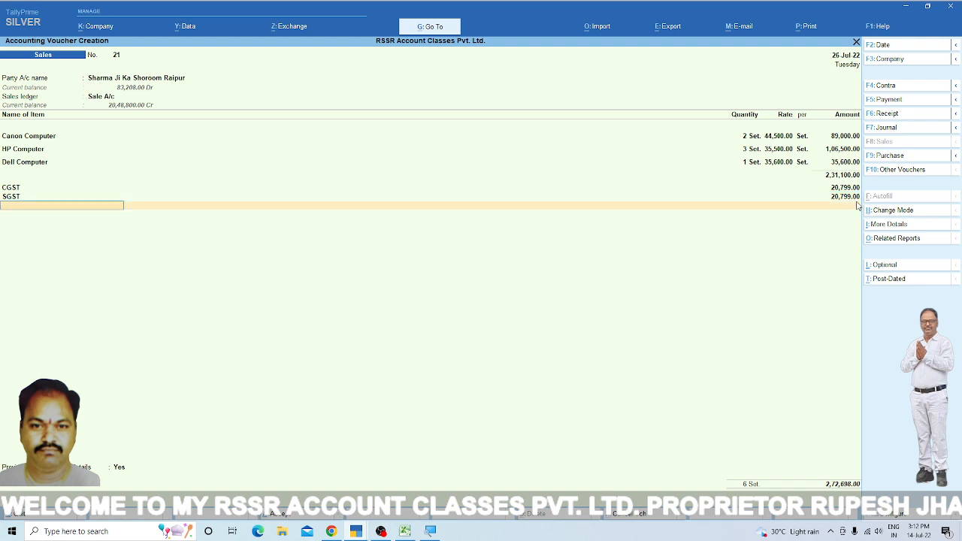
- Add the TCS Sale @ 0.100% ledger to the sale at a rate of 0.10 % and end the ledger list
text(Tc)
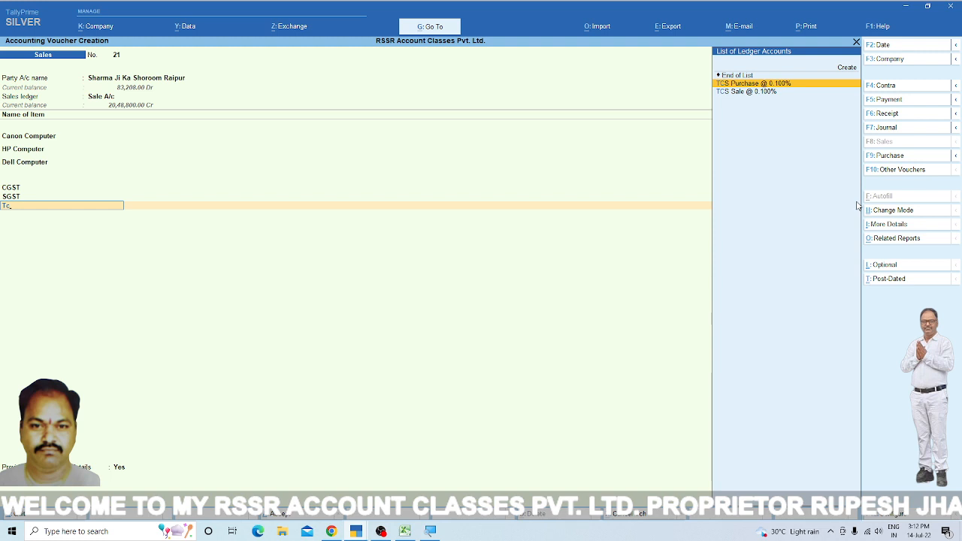
key(Down)
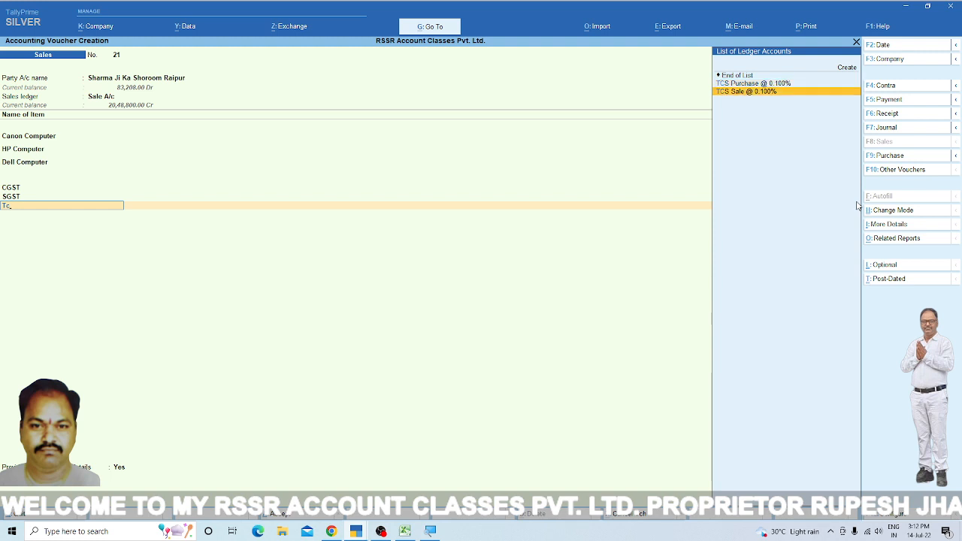
key(Return)
key(Return)
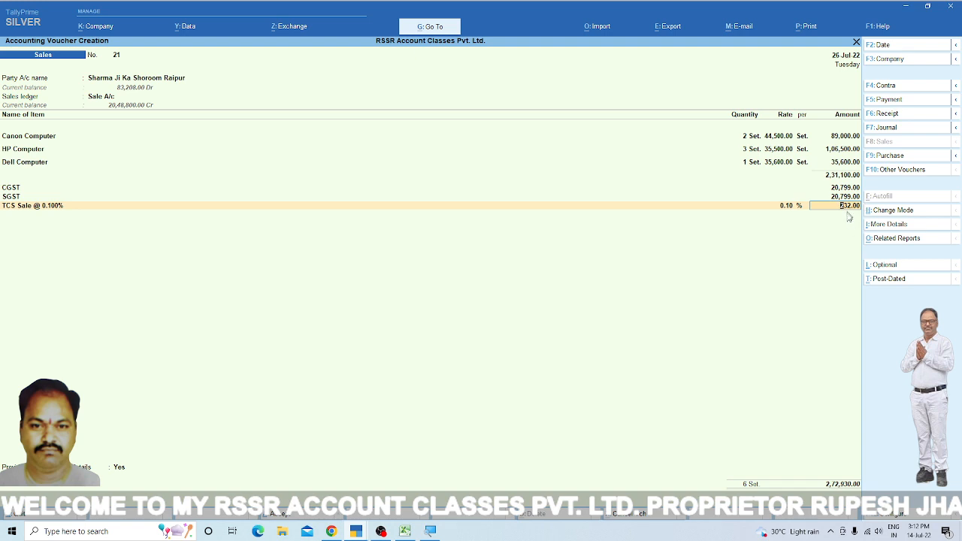
key(Return)
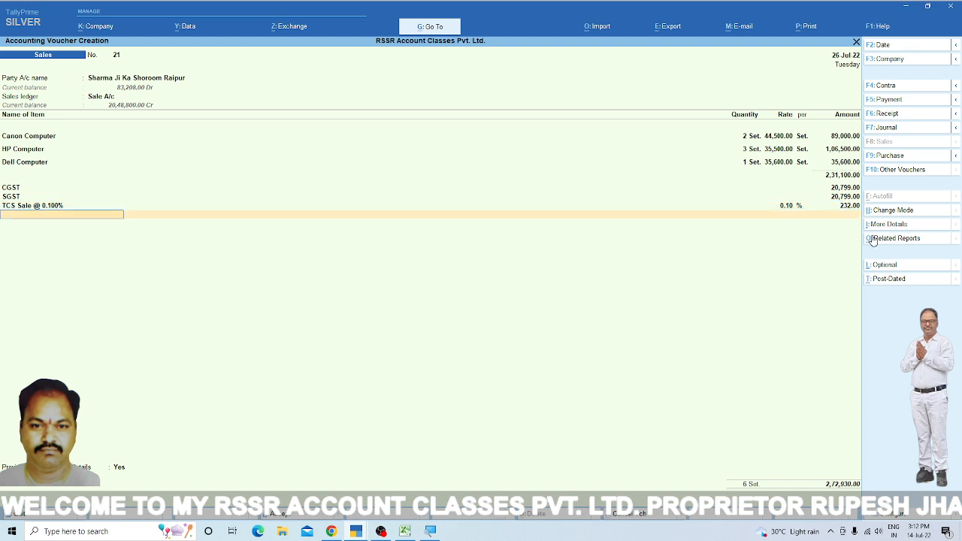
key(Return)
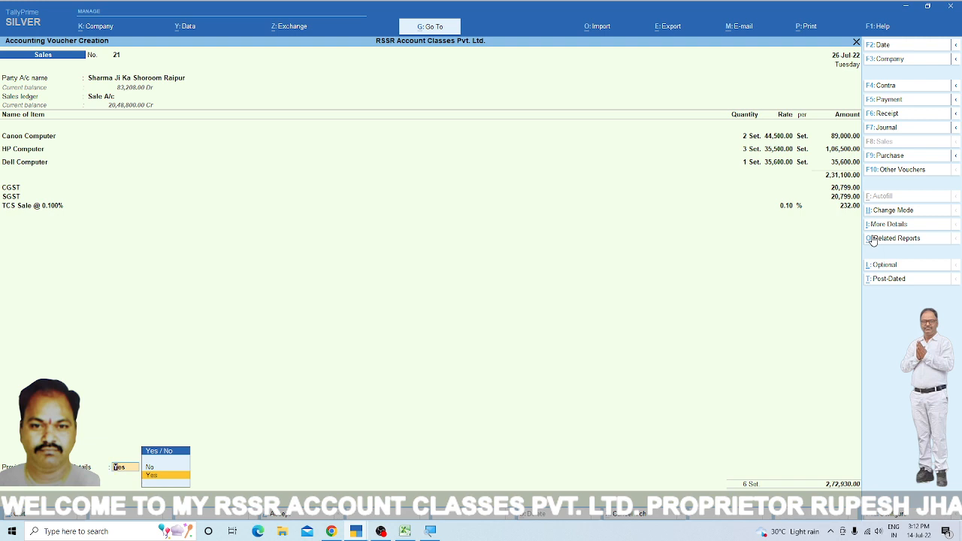
- Choose Yes for providing the statutory details and accept the e-Way Bill details, leaving the addresses and distance blank and the transporter as None
key(Return)
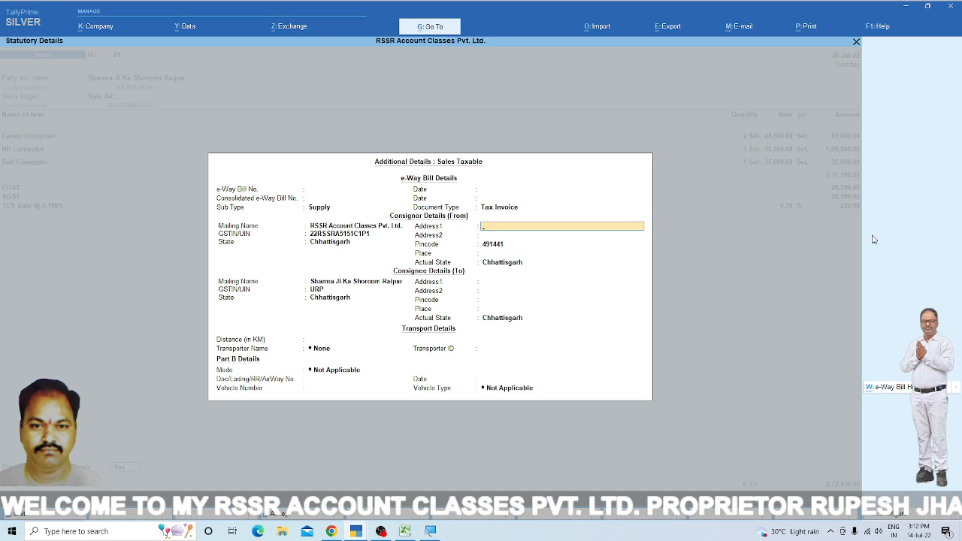
key(Return)
key(Return)
key(Return)
key(Return)
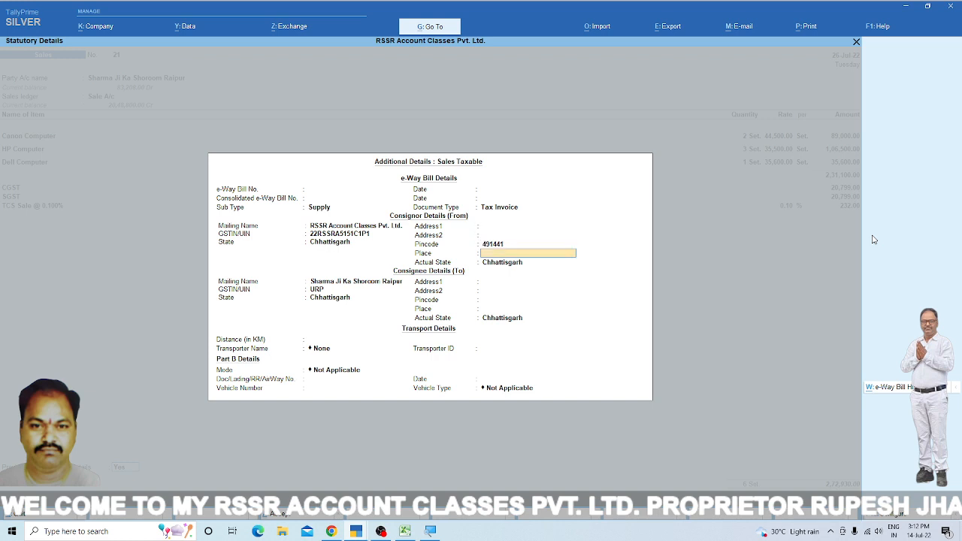
key(Return)
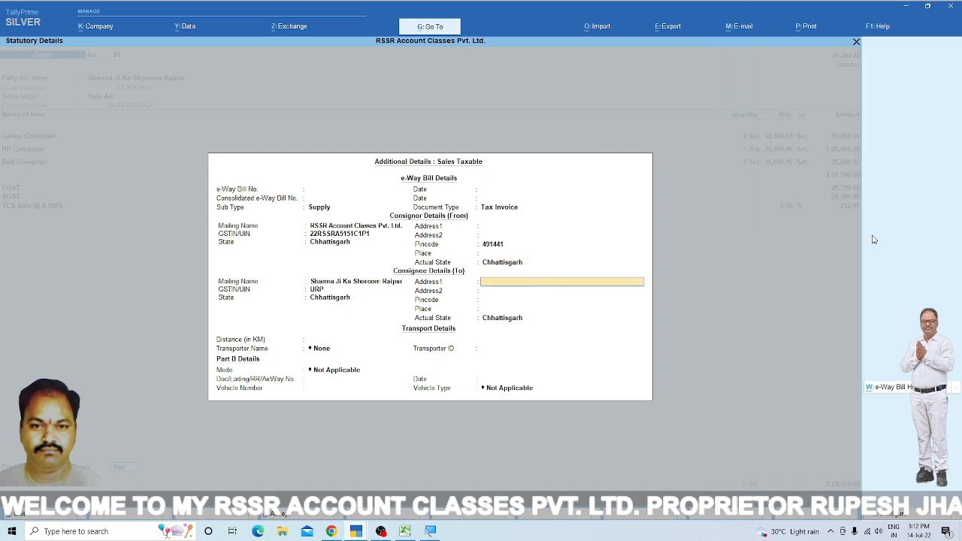
key(Return)
key(Return)
key(Return)
key(Return)
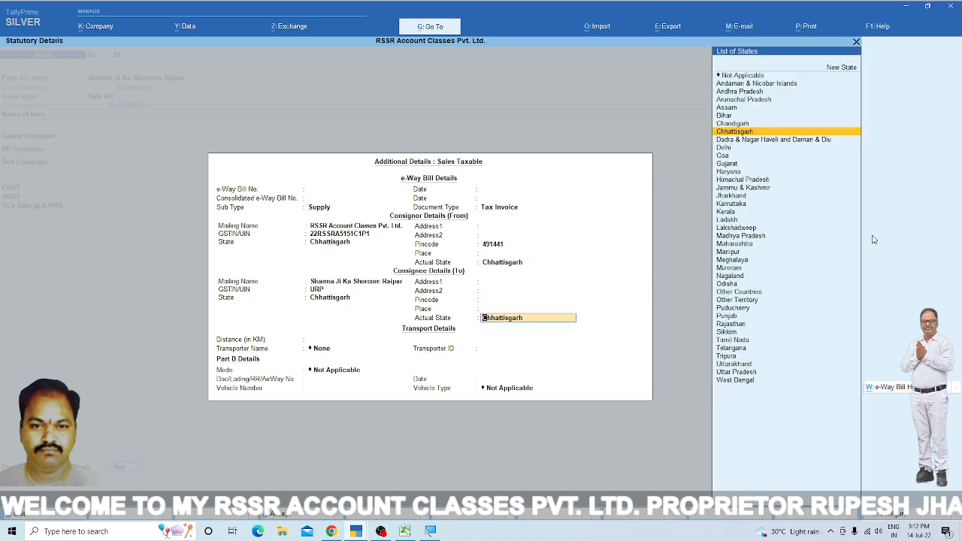
key(Return)
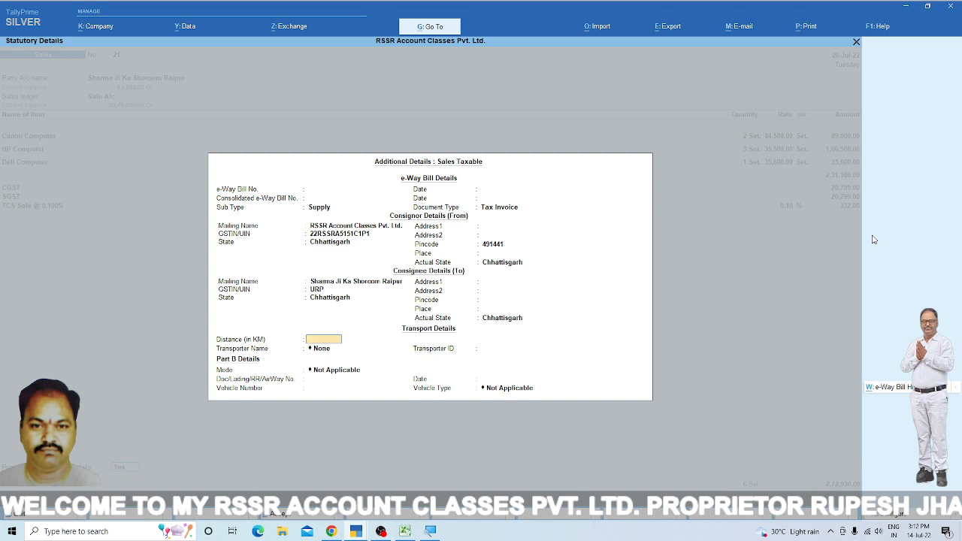
key(Return)
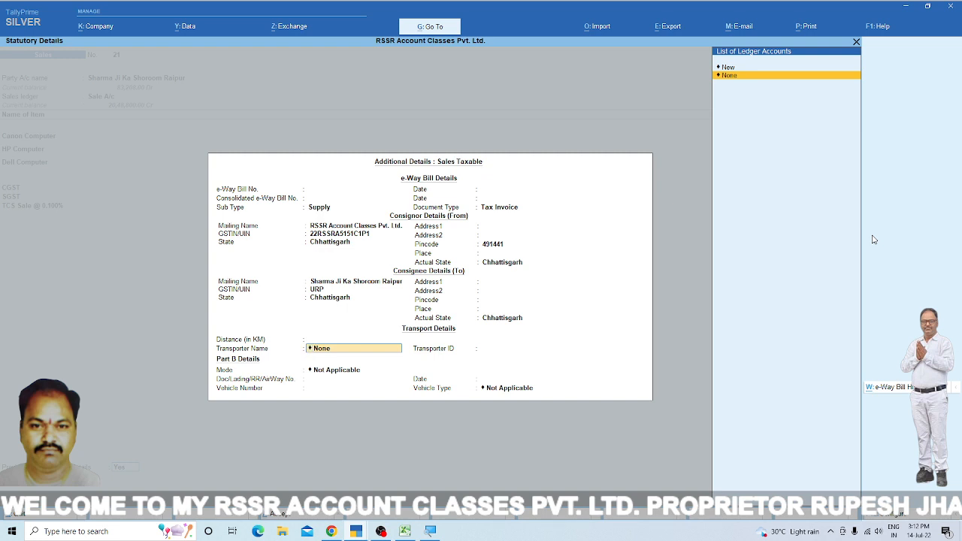
key(Return)
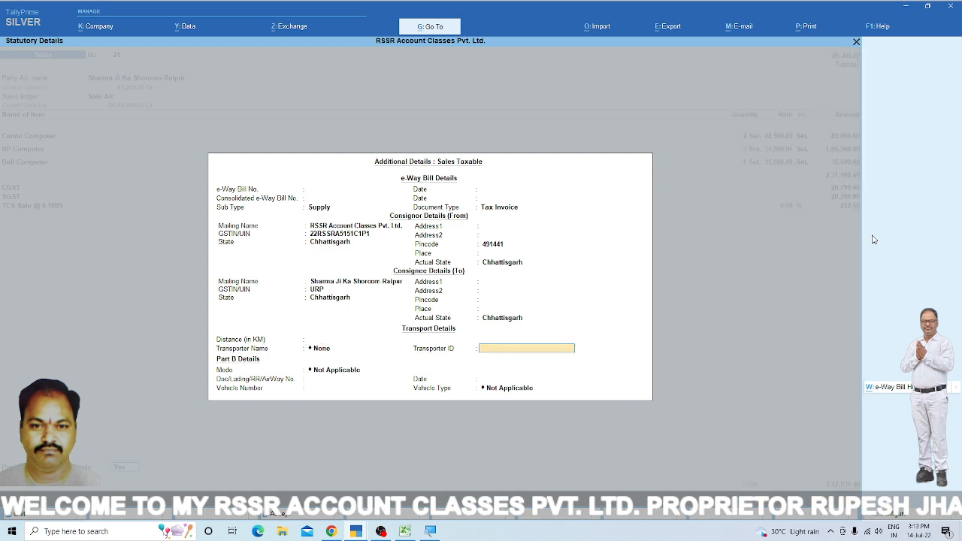
key(Return)
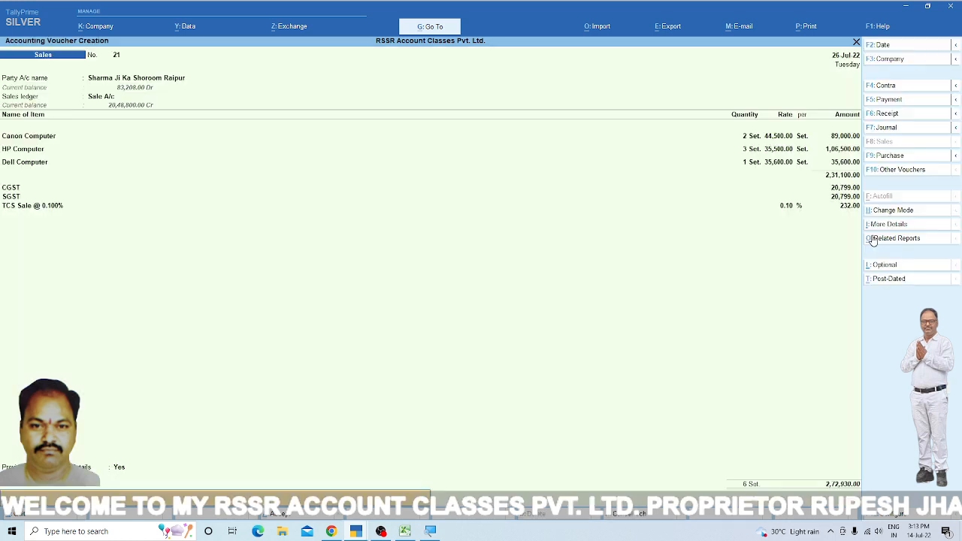
- Save the sales voucher without sending its details for e-Way Bill generation, and return to the Gateway of Tally
key(Return)
key(Return)
key(Return)
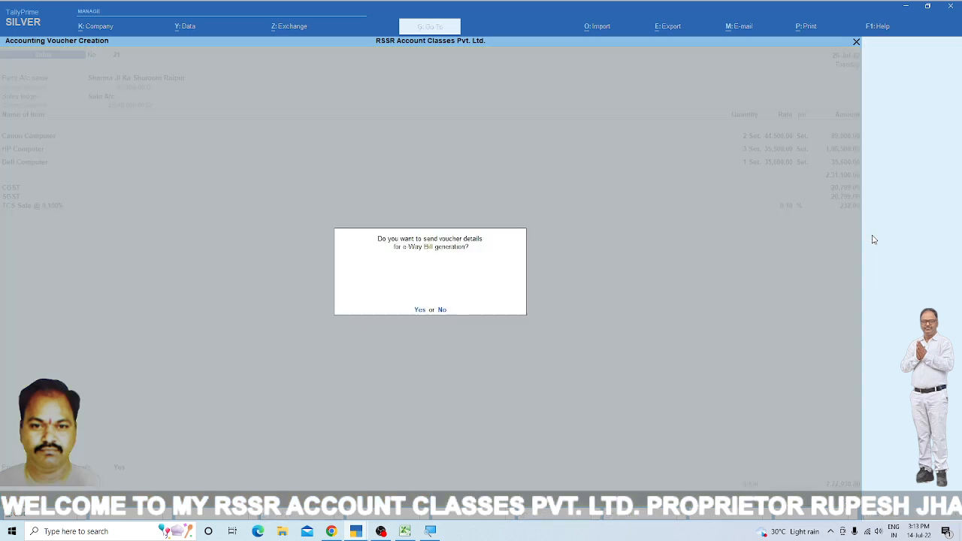
key(n)
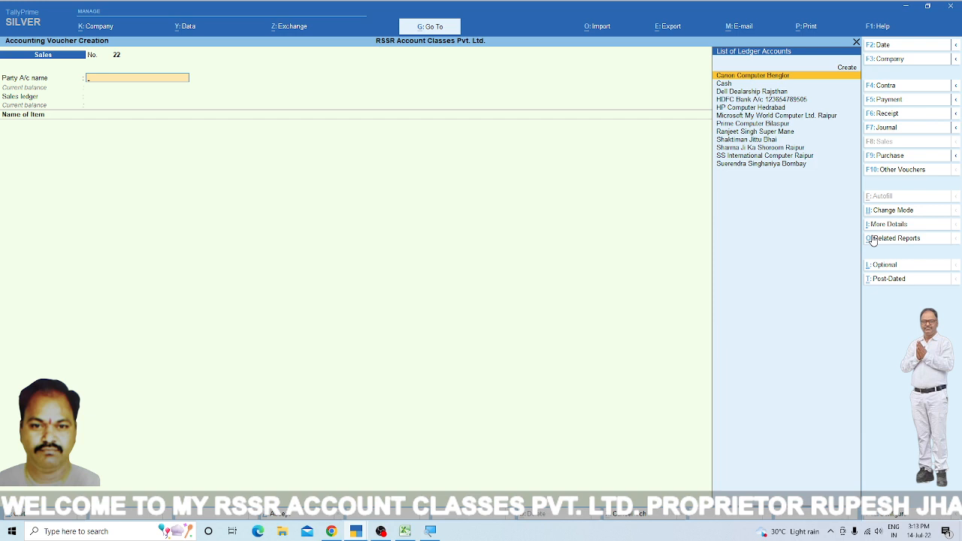
key(Escape)
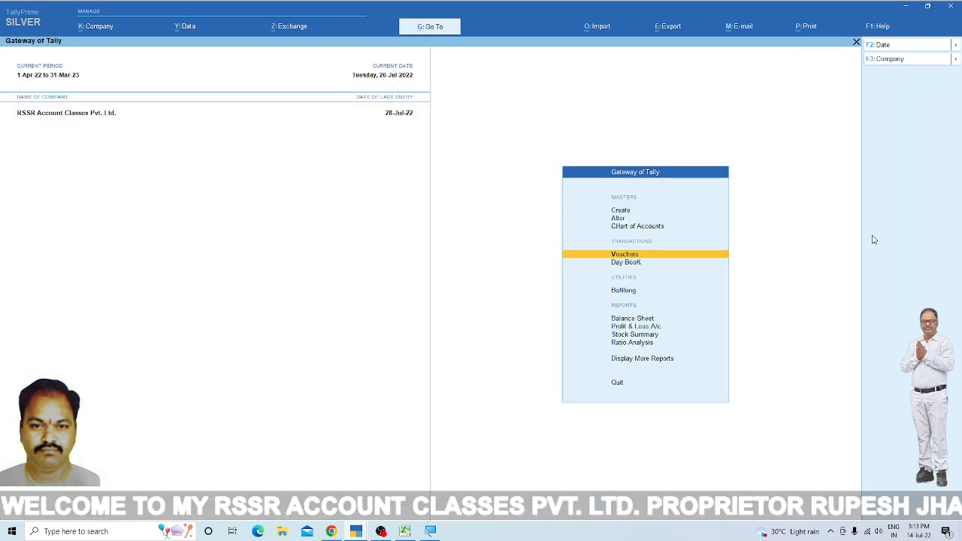
- Open the Balance Sheet and drill down through Current Liabilities to the Duties & Taxes group summary
key(Down)
key(Down)
key(Down)
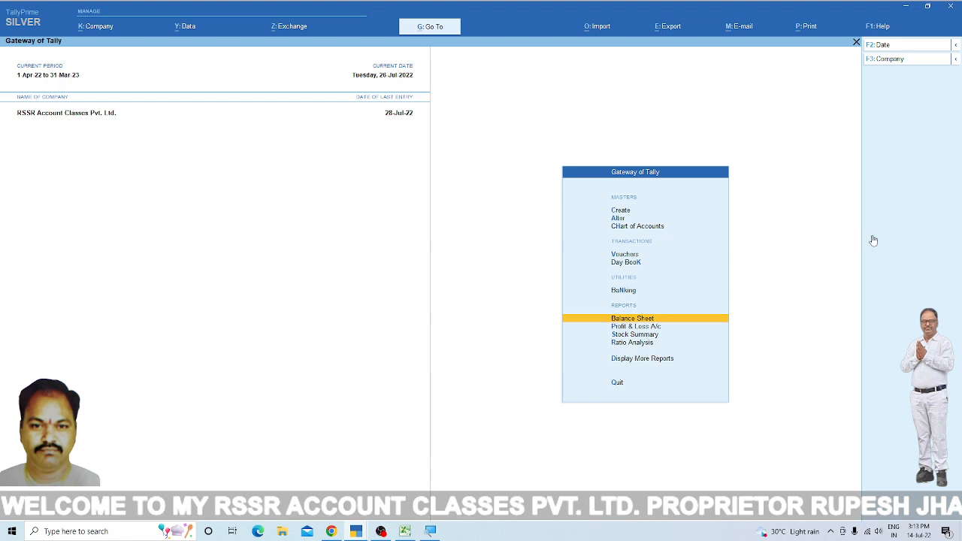
key(Return)
key(Down)
key(Down)
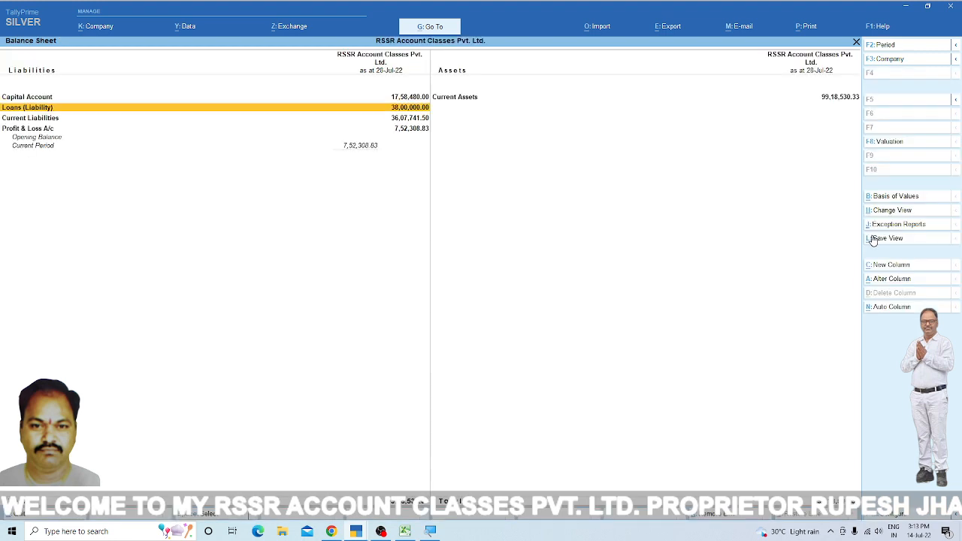
key(Return)
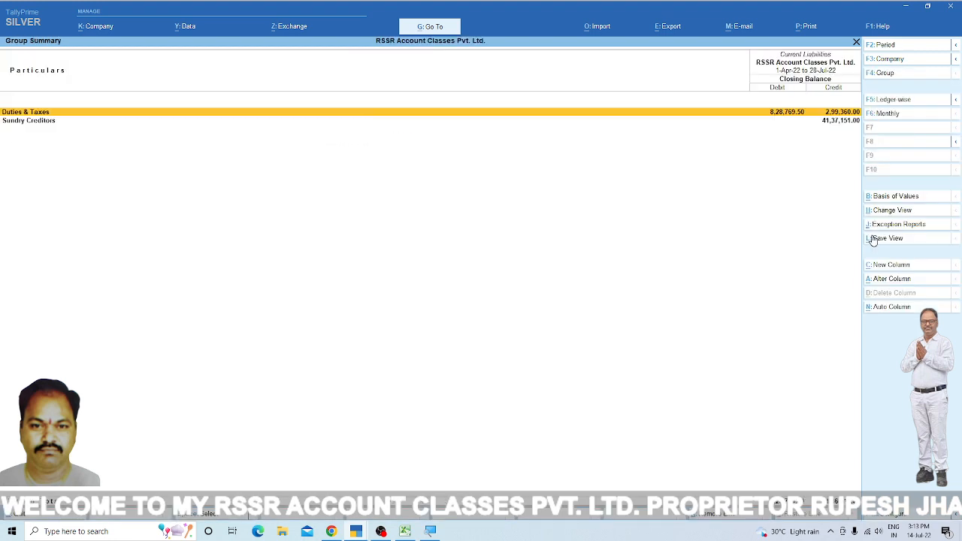
key(Return)
- Open the July vouchers of the TCS Purchase @ 0.100% ledger and clear both period dates to list all its vouchers
key(Down)
key(Down)
key(Down)
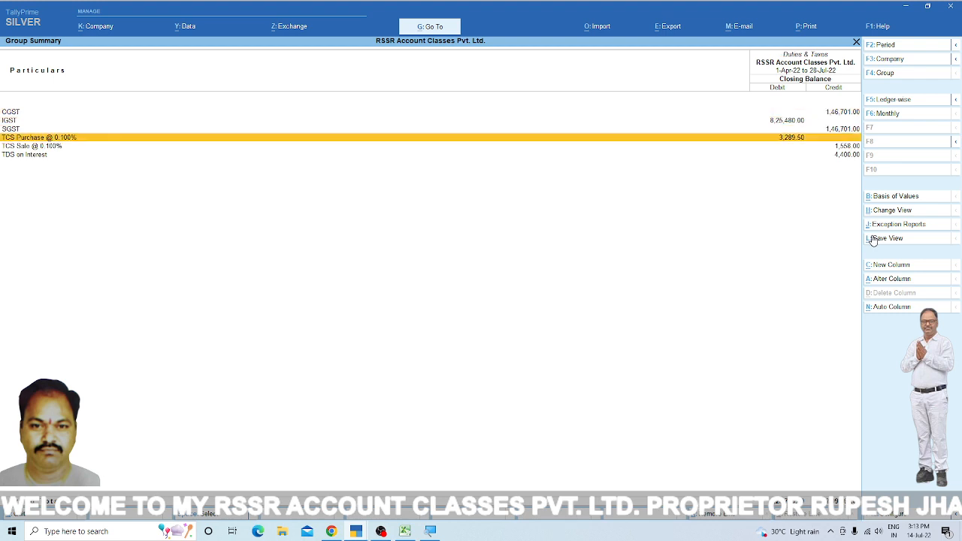
key(Return)
key(Return)
key(F2)
key(space)
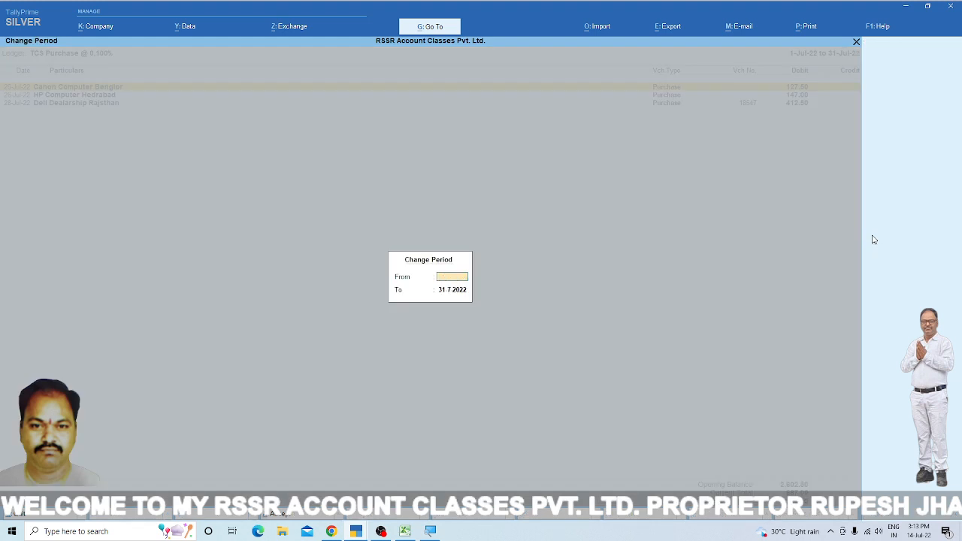
key(Return)
key(space)
key(Return)
- Examine the purchase entries in the TCS Purchase @ 0.100% ledger and return to the Duties & Taxes summary
key(Down)
key(Down)
key(Down)
key(Down)
key(Down)
key(Down)
key(Down)
key(Down)
key(Down)
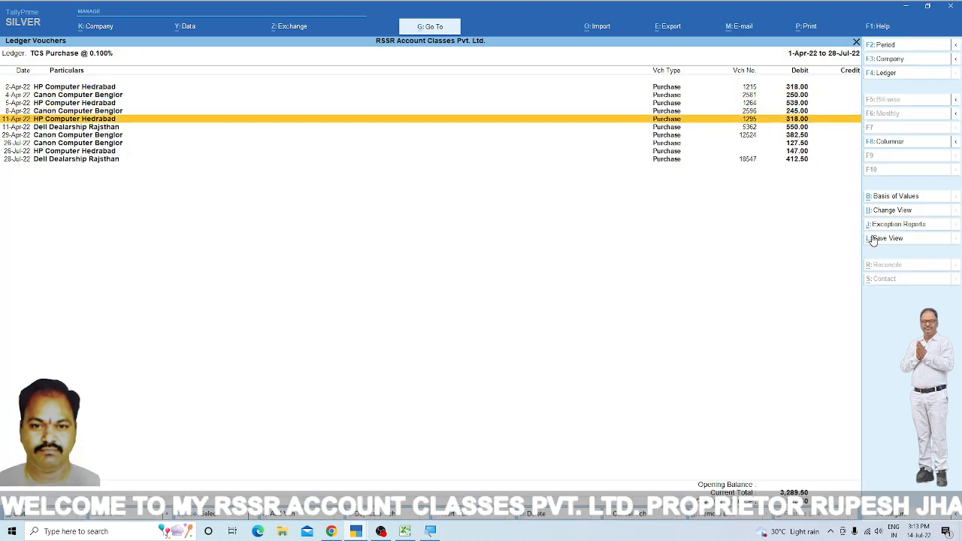
key(Up)
key(Up)
key(Up)
key(Up)
key(Up)
key(Up)
key(Up)
key(Up)
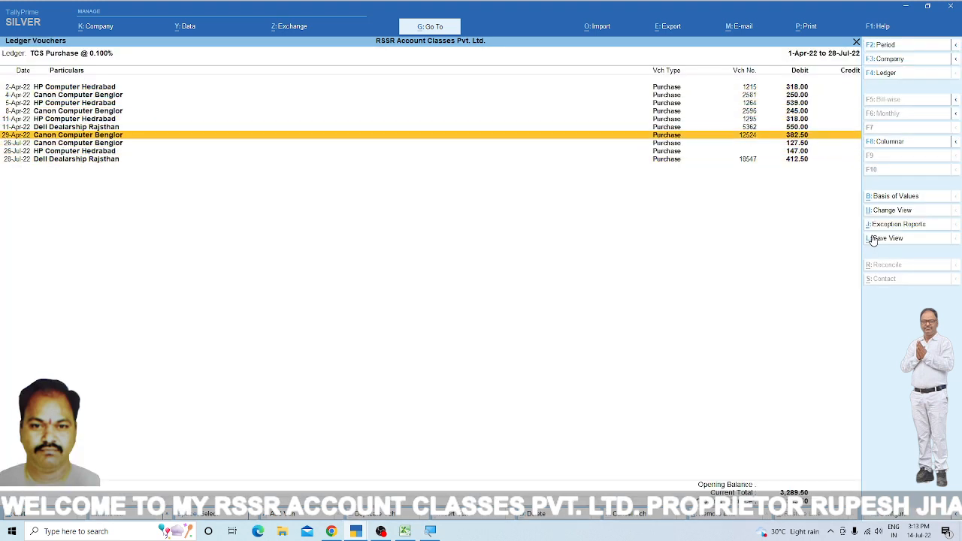
key(Up)
key(Down)
key(Down)
key(Down)
key(Down)
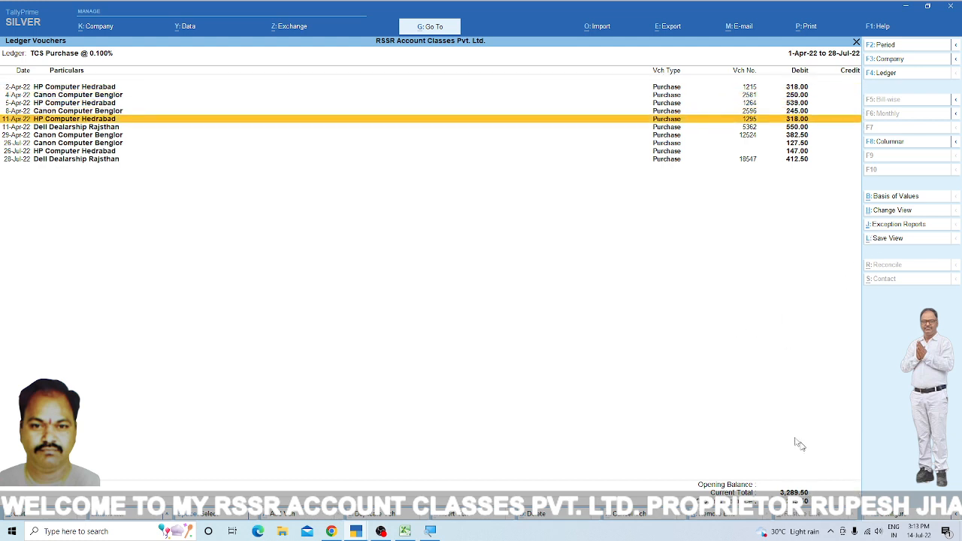
key(Escape)
key(Escape)
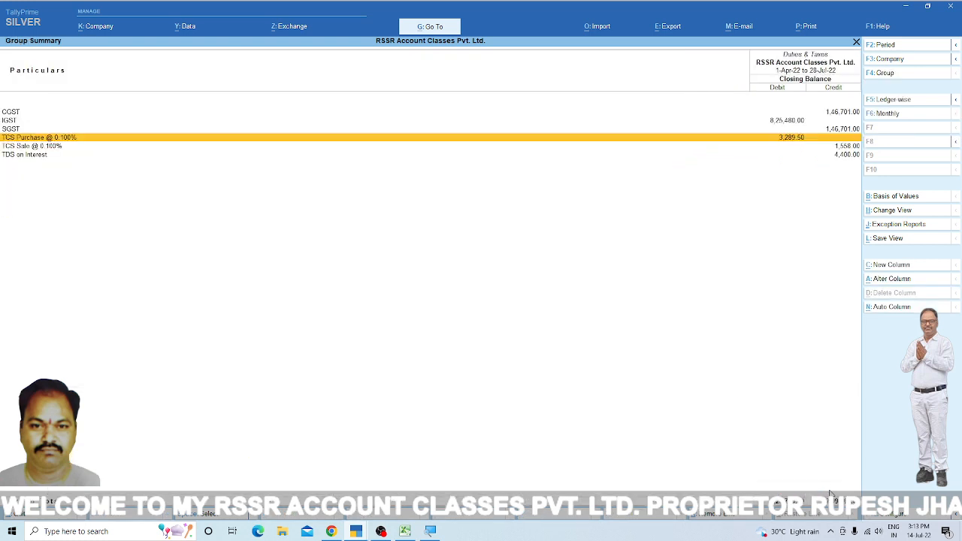
- Open the July vouchers of the TCS Sale @ 0.100% ledger and clear both period dates to list all its vouchers
key(Down)
key(Return)
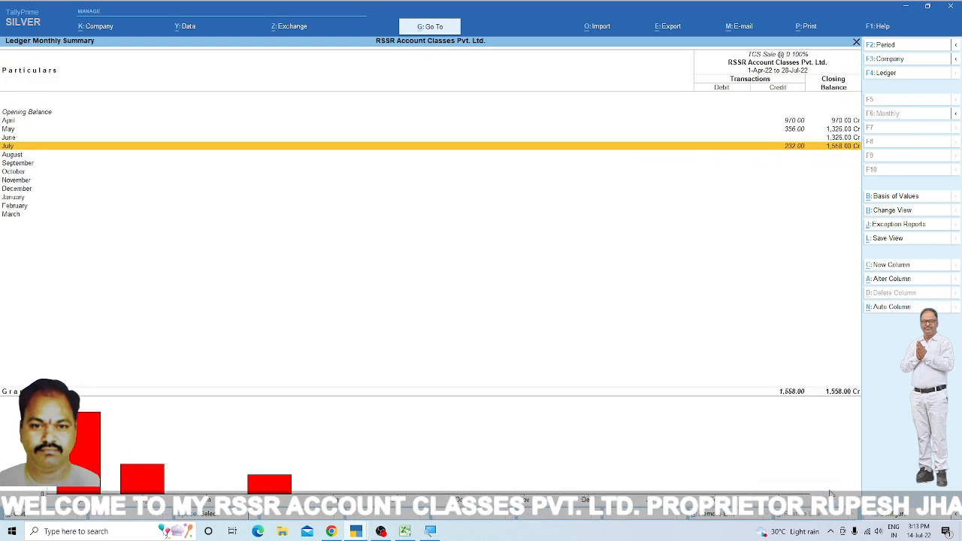
key(Return)
key(F2)
key(BackSpace)
key(Return)
key(BackSpace)
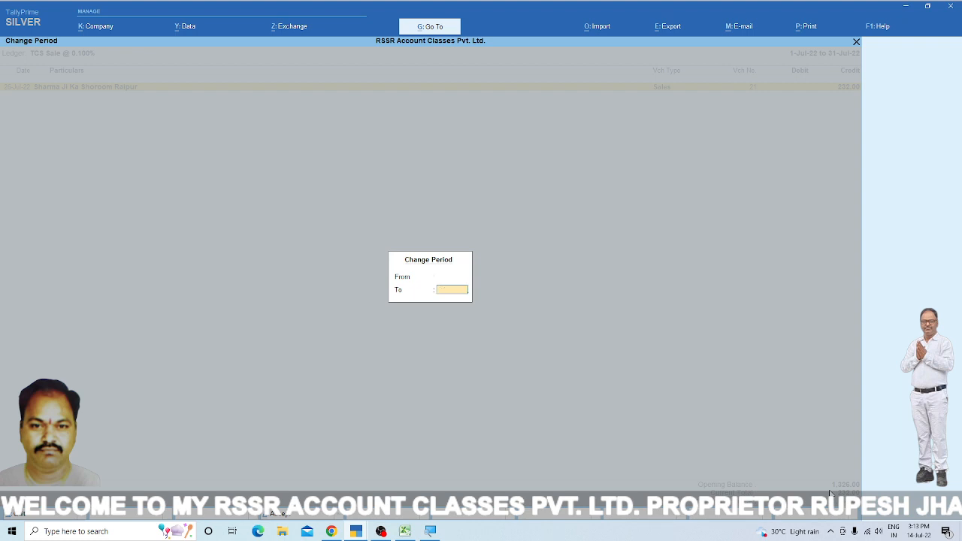
key(Return)
- Examine the sales entries in the TCS Sale @ 0.100% ledger and return to the Duties & Taxes summary
key(Down)
key(Down)
key(Down)
key(Down)
key(Down)
key(Down)
key(Down)
key(Down)
key(Down)
key(Down)
key(Down)
key(Down)
key(Down)
key(Down)
key(Down)
key(Down)
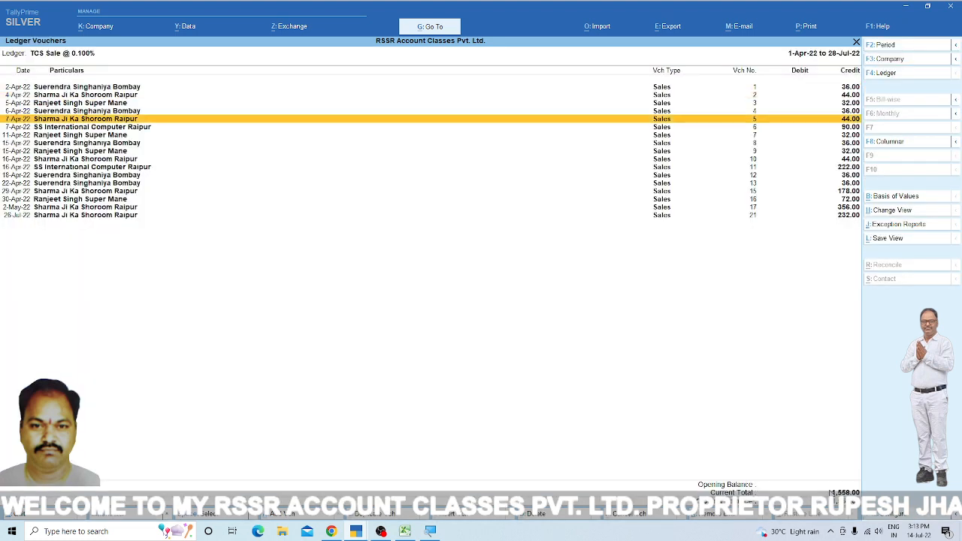
key(Up)
key(Up)
key(Up)
key(Up)
key(Up)
key(Up)
key(Up)
key(Up)
key(Up)
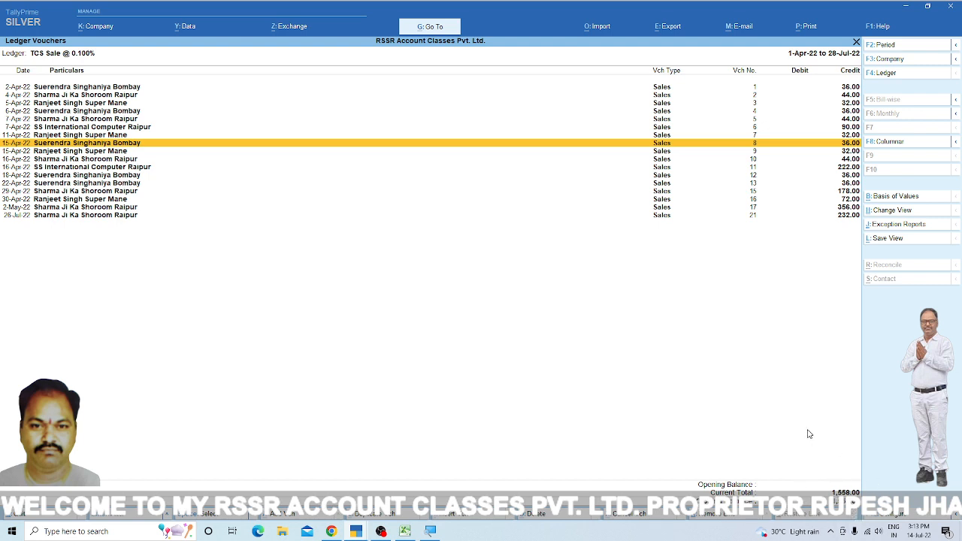
key(Escape)
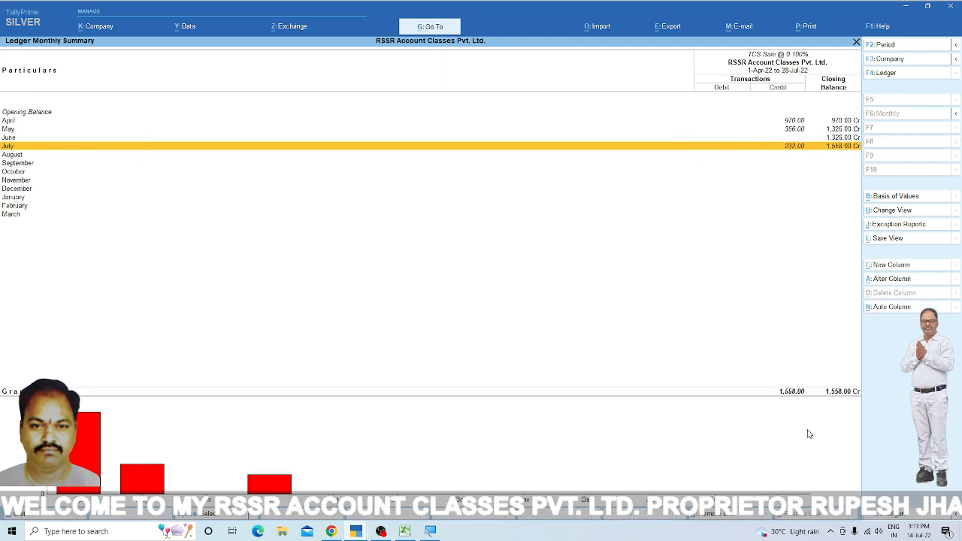
key(Return)
key(Escape)
key(Escape)
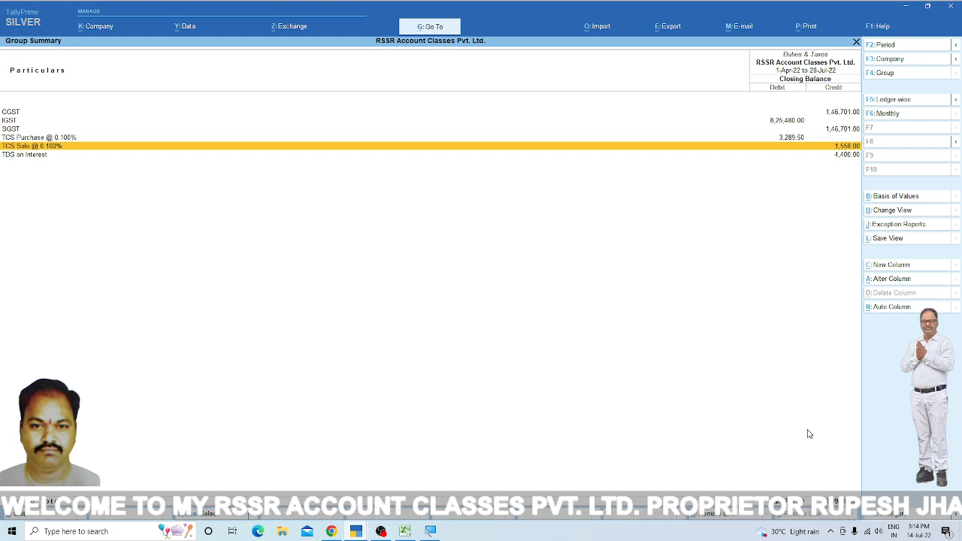
- Close the Duties & Taxes summary, Current Liabilities and the Balance Sheet to return to the Gateway of Tally
key(Escape)
key(Escape)
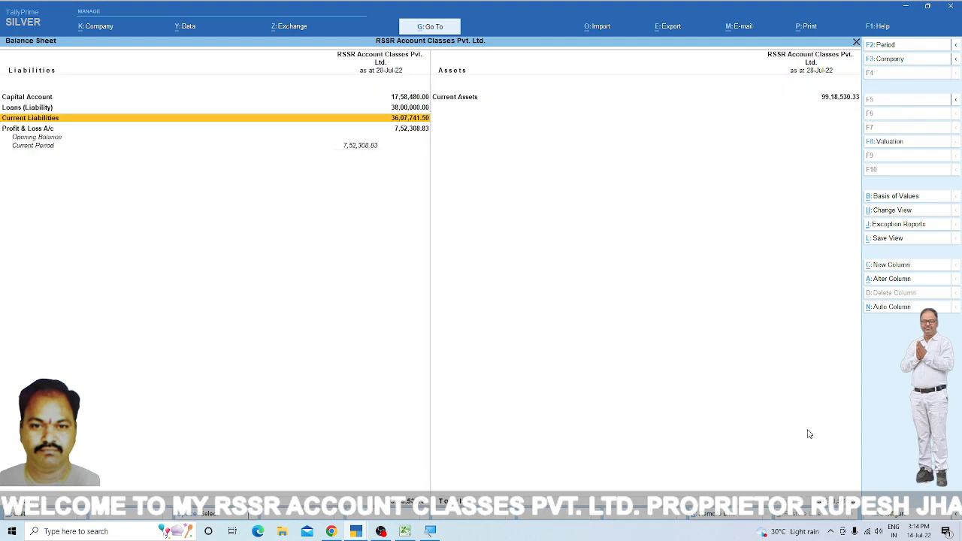
key(Escape)
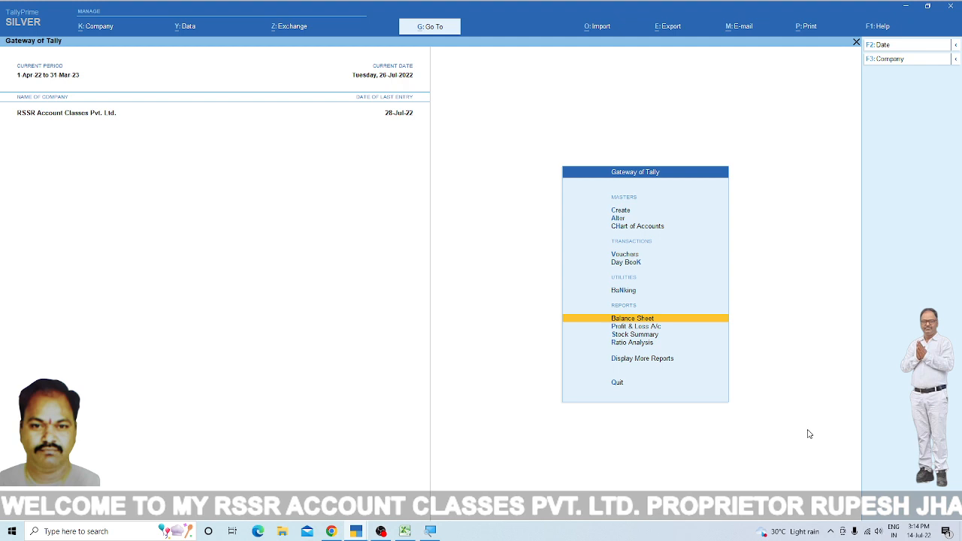